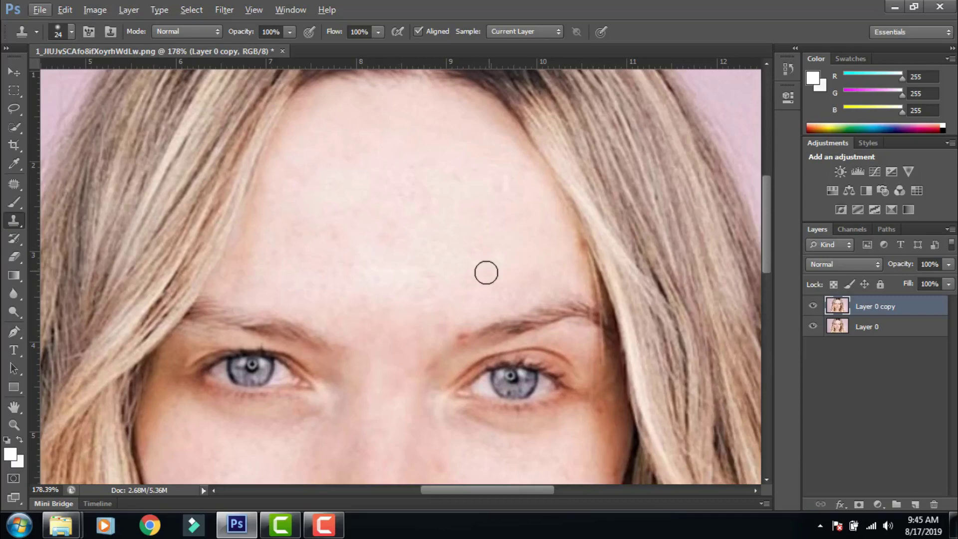
Fit the whole portrait on screen
scroll(478, 336, up, 2)
key(z)
key(ctrl+1)
key(ctrl+0)
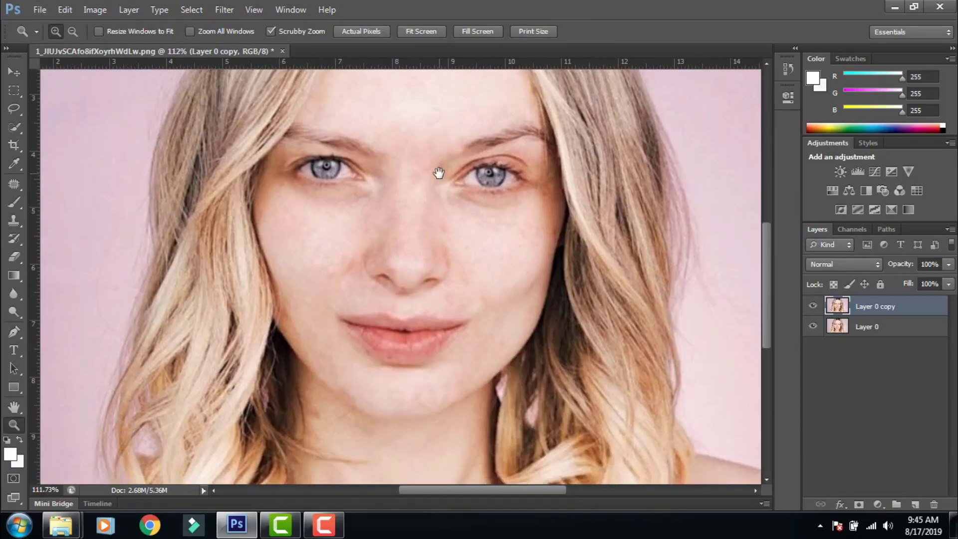
Preview Color Efex Pro 4's Glamour Glow with Glow Warmth lowered below zero
click(224, 10)
click(239, 25)
click(193, 274)
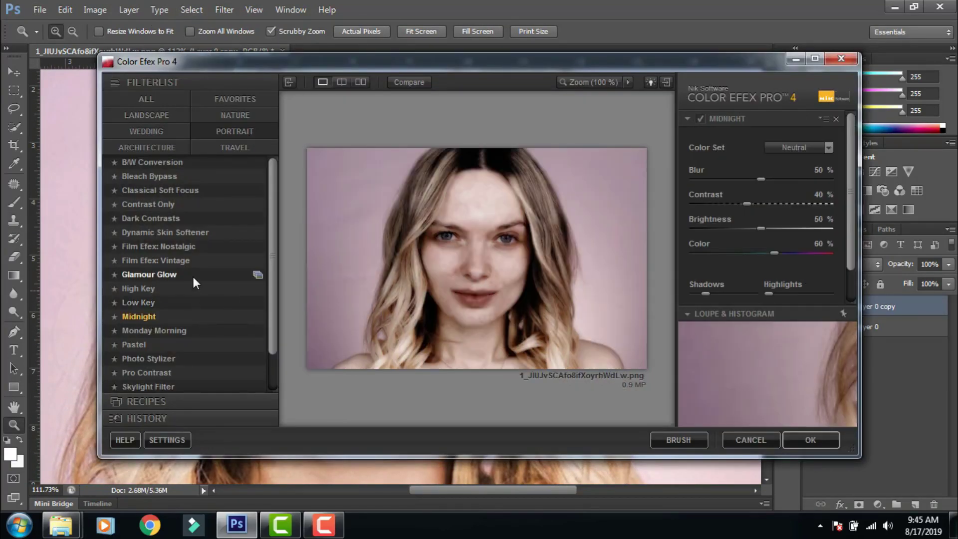
drag(765, 201, 746, 201)
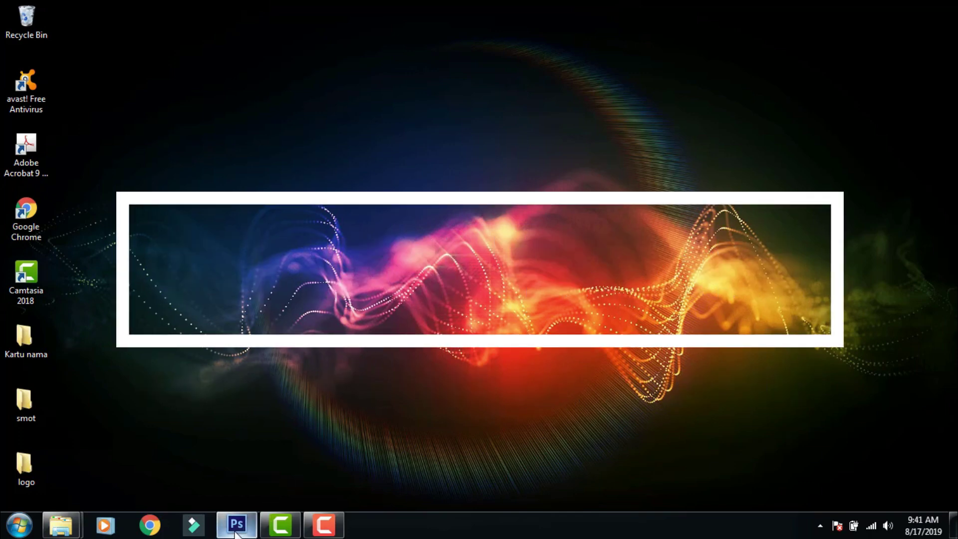
Restore Photoshop and open the blemished portrait image from the smot folder
click(239, 522)
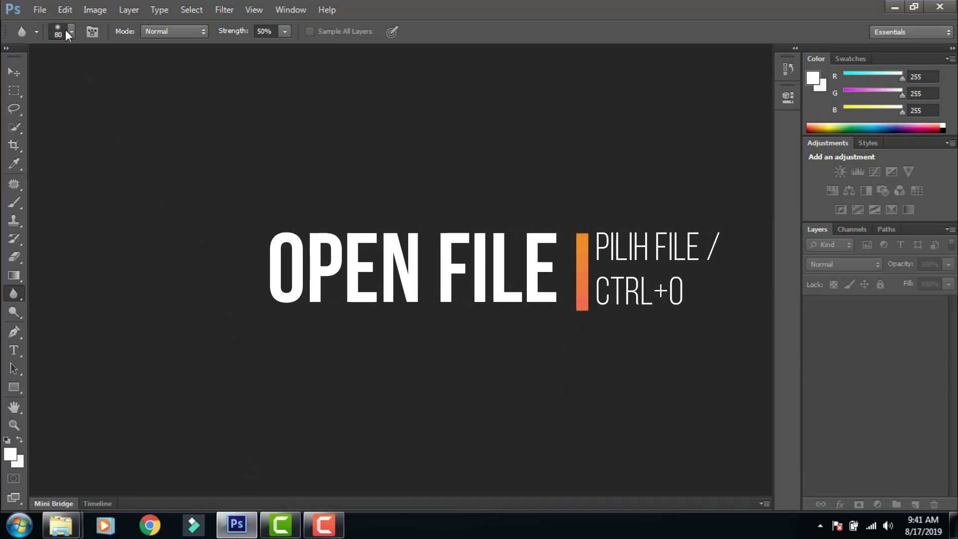
click(43, 9)
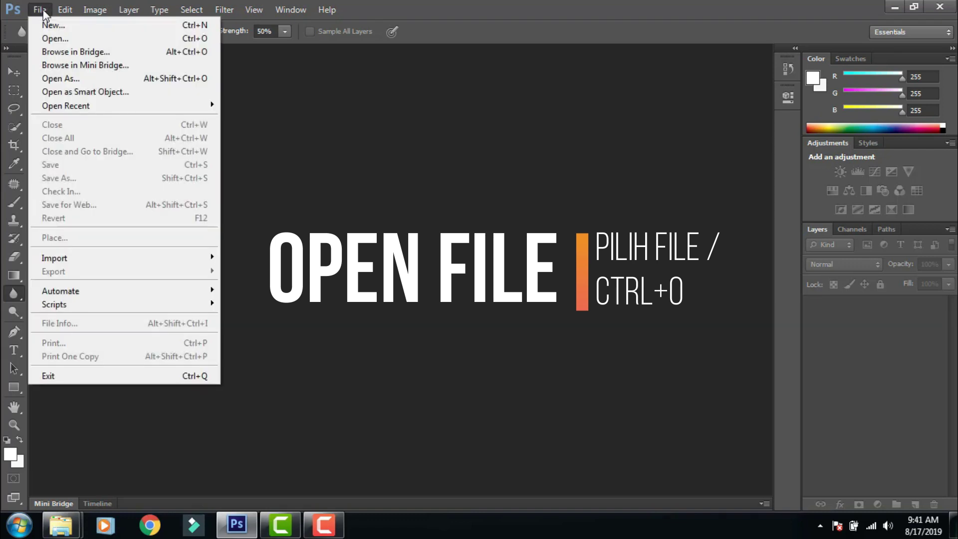
click(58, 39)
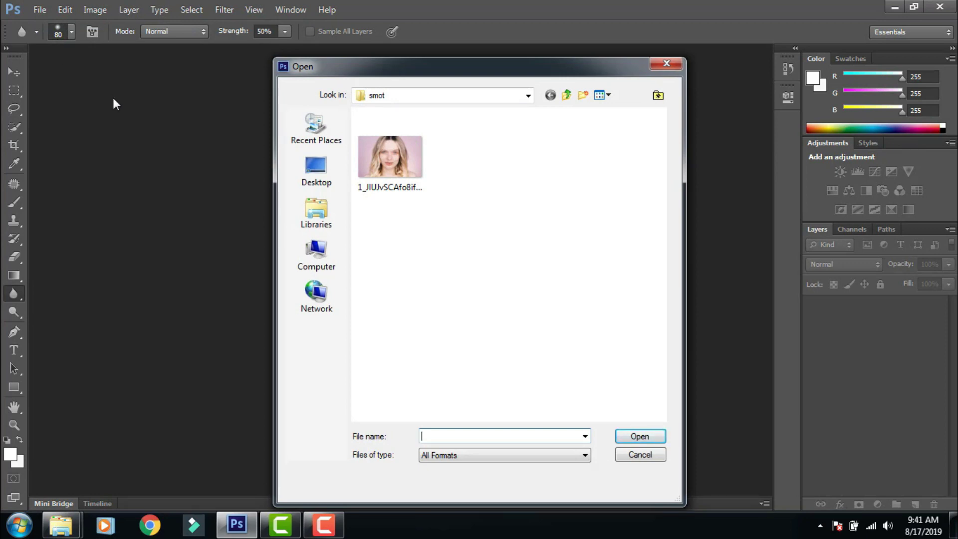
click(390, 159)
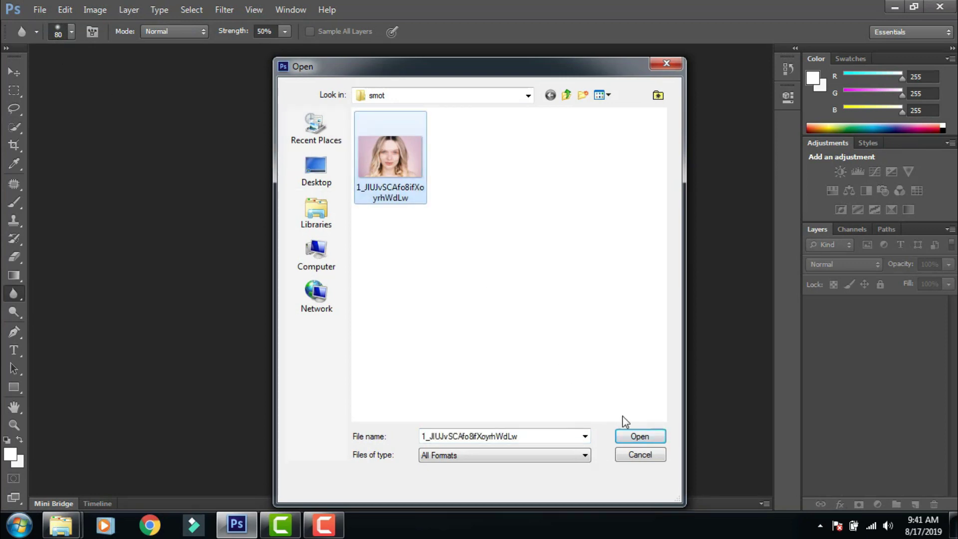
click(625, 437)
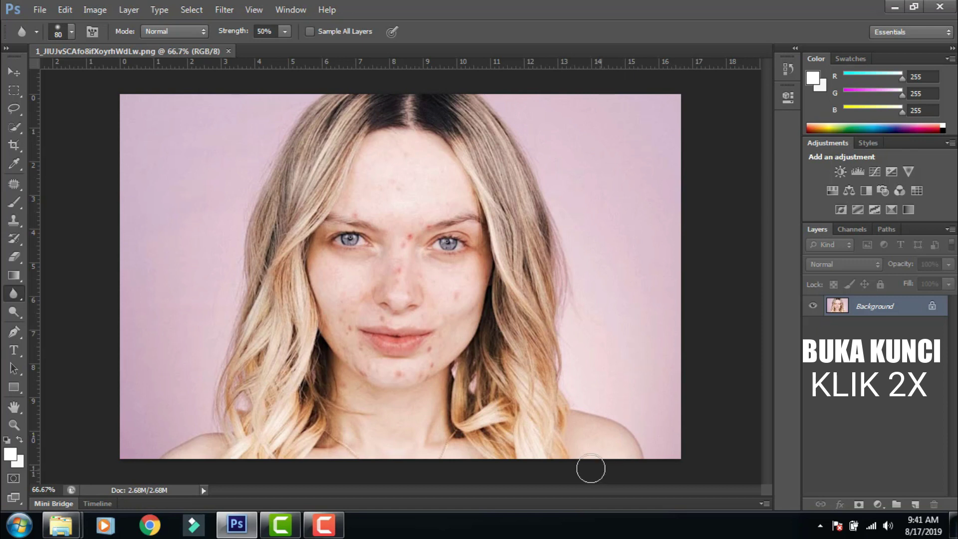
Convert the Background into Layer 0 and duplicate it as Layer 0 copy
double_click(885, 306)
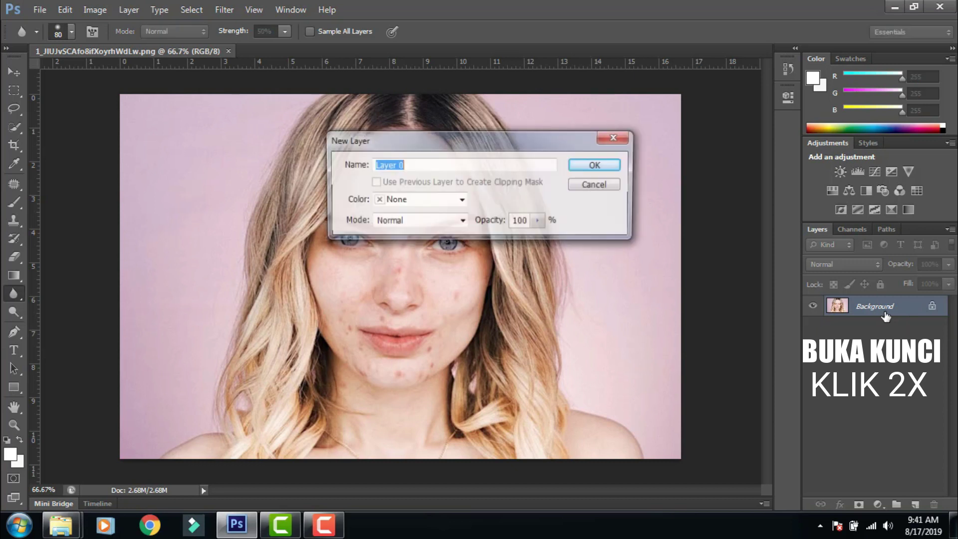
click(606, 169)
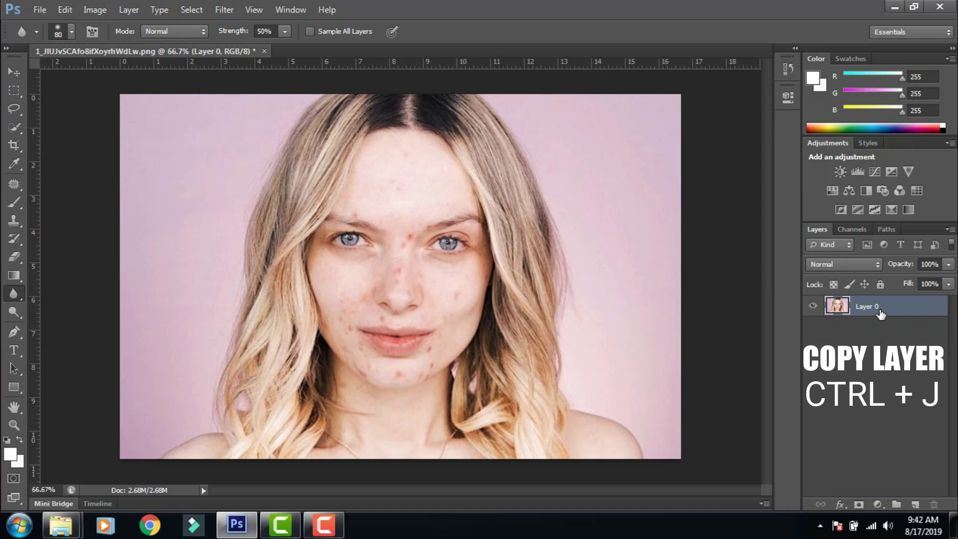
key(ctrl+j)
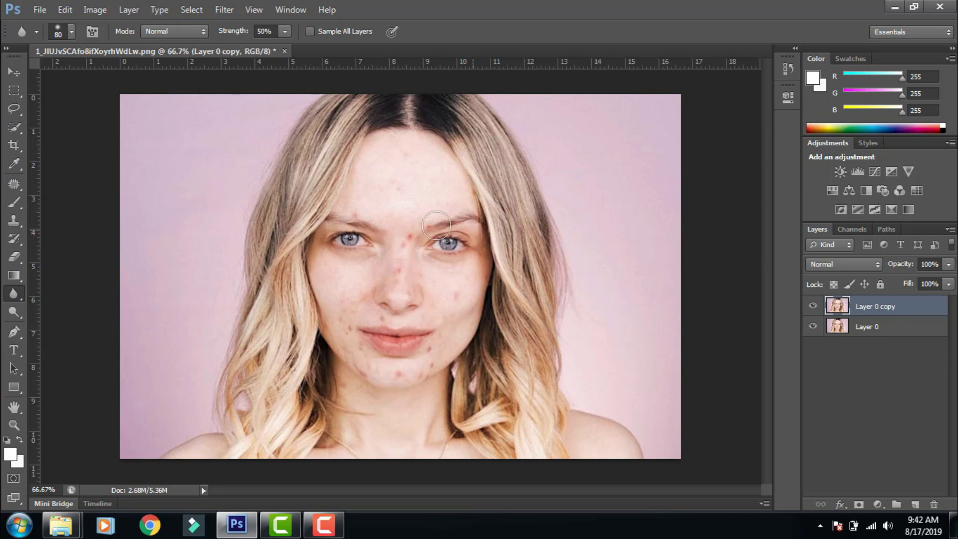
Zoom in to about 178% and frame the chin and neck
key(z)
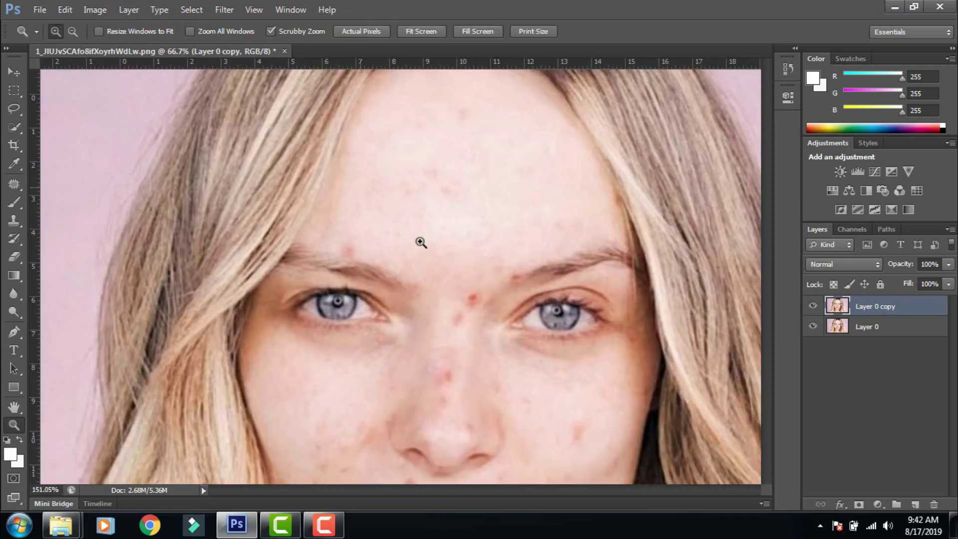
mouse_move(361, 188)
mouse_down()
mouse_move(436, 260)
mouse_move(414, 154)
mouse_up()
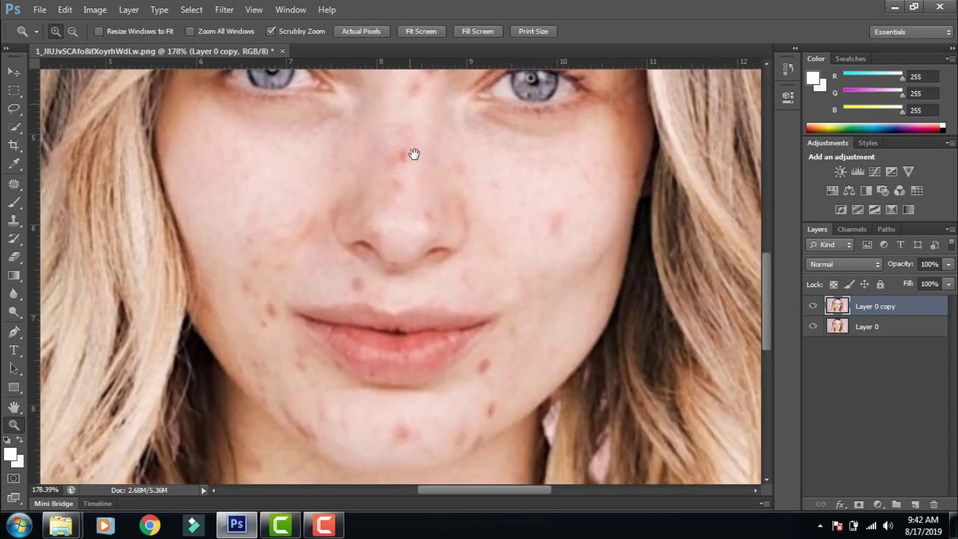
mouse_move(504, 342)
mouse_down()
mouse_move(472, 183)
mouse_move(577, 232)
mouse_move(536, 201)
mouse_up()
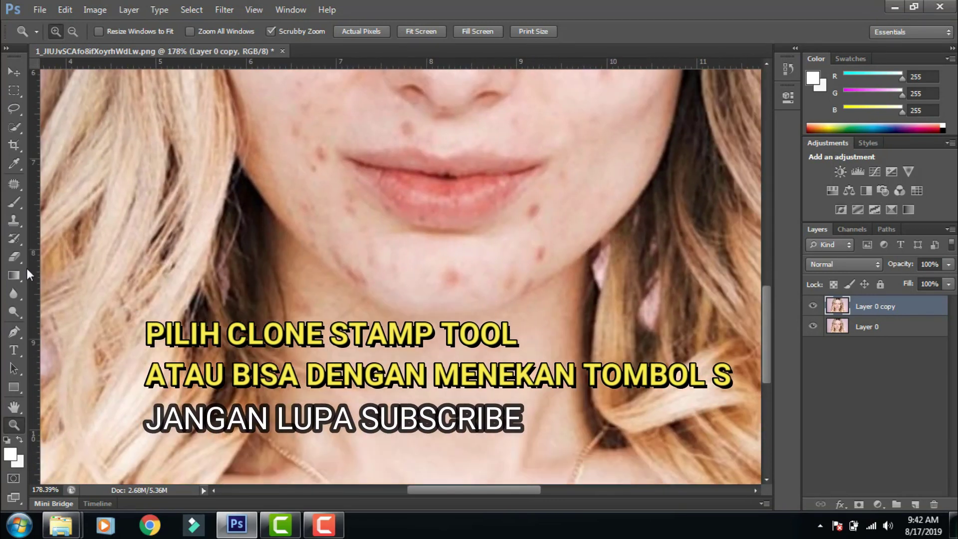
Make the Clone Stamp Tool (S) the active tool
click(13, 226)
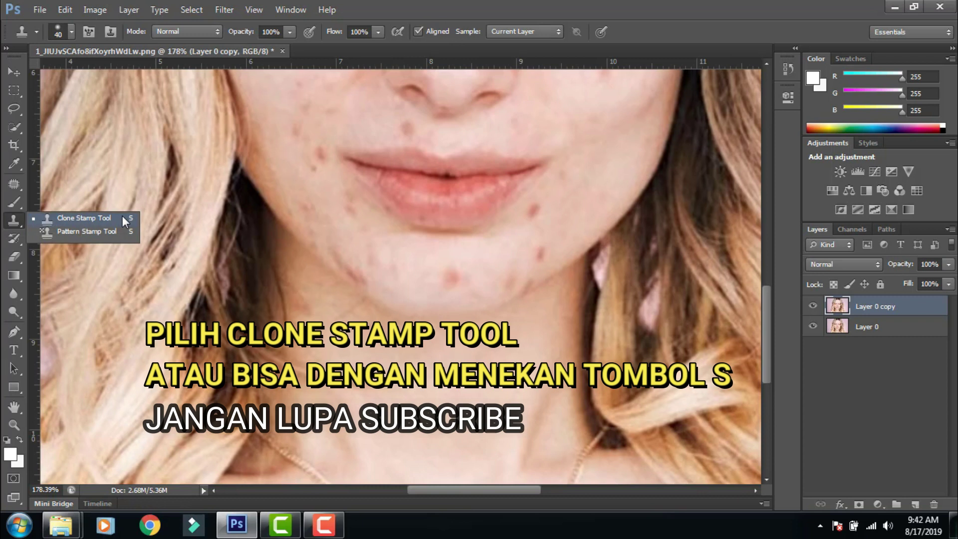
click(16, 229)
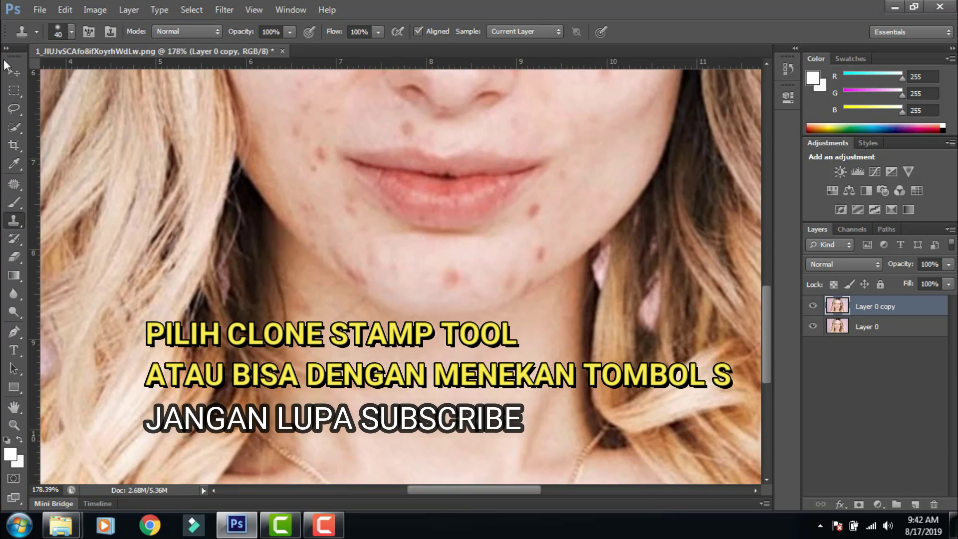
click(12, 71)
key(s)
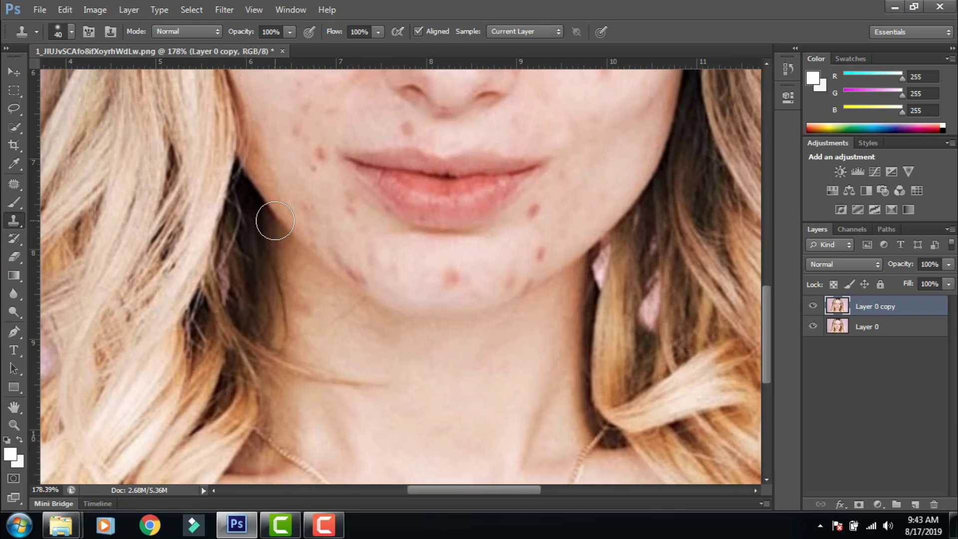
Set the clone brush to about 25 px and frame the blemished cheeks and mouth
right_click(275, 220)
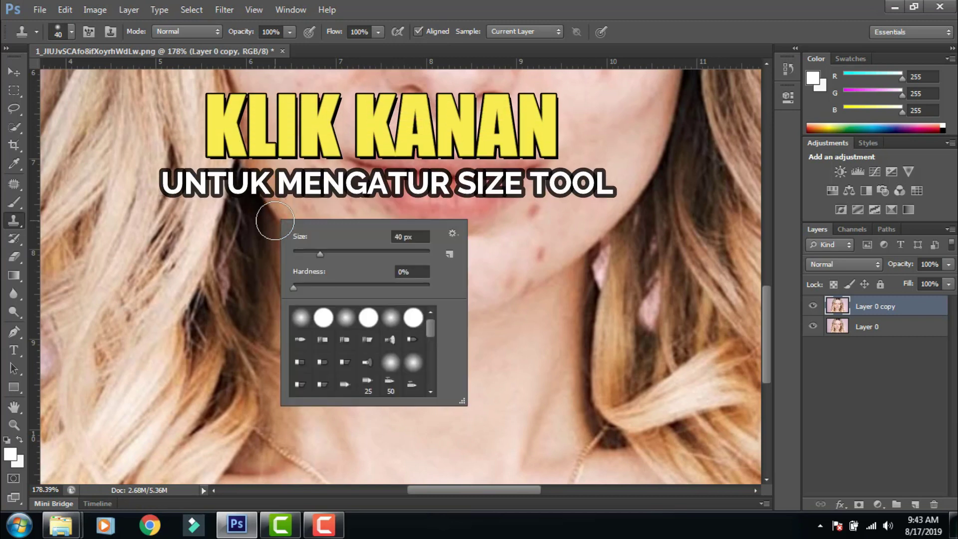
drag(317, 254, 310, 254)
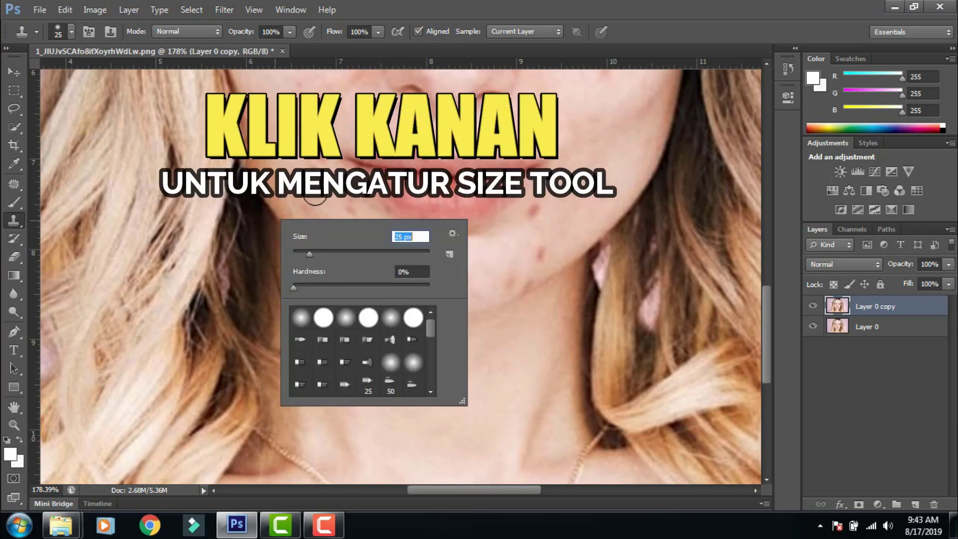
key(Return)
mouse_move(556, 207)
mouse_down()
mouse_move(501, 251)
mouse_move(451, 314)
mouse_up()
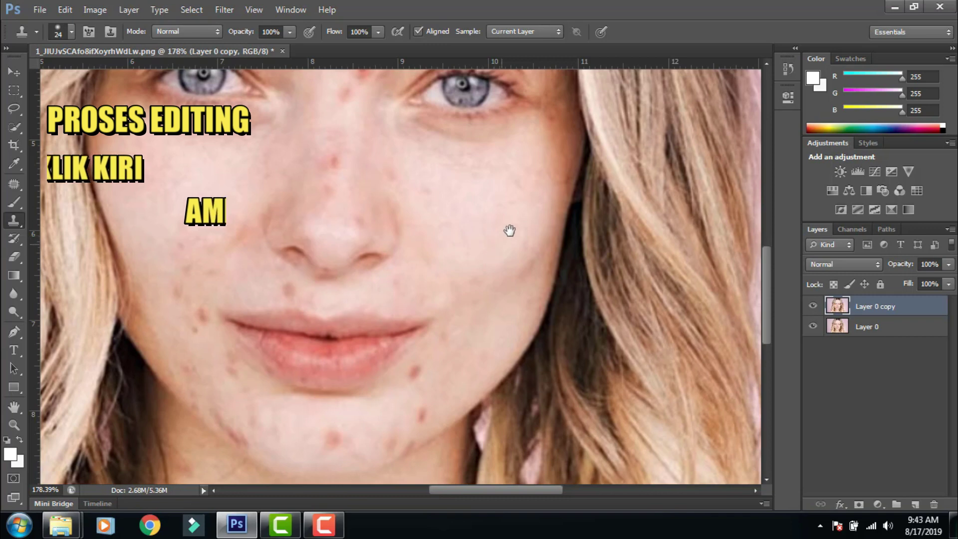
Sample clean skin and clone over the first blemishes below the lower lip
drag(508, 229, 519, 154)
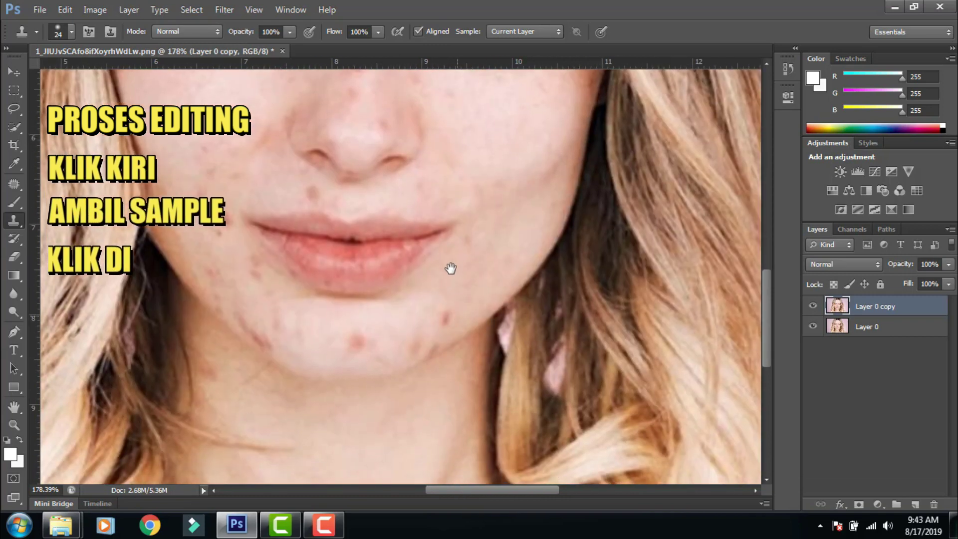
scroll(449, 269, down, 2)
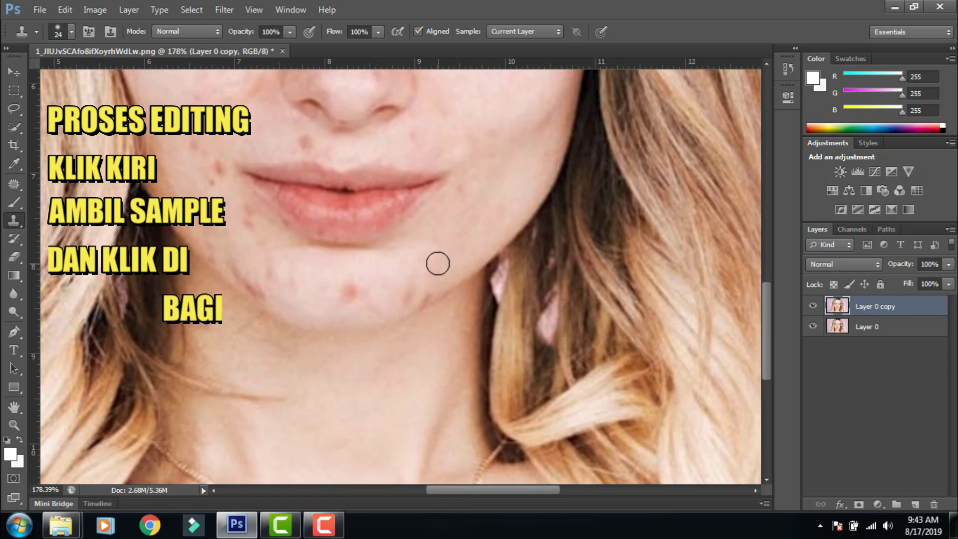
drag(459, 269, 474, 221)
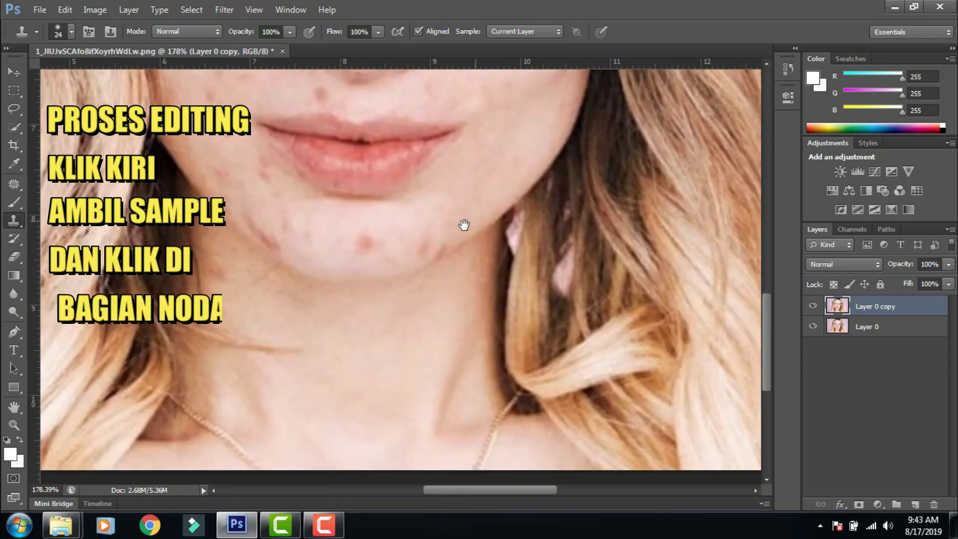
click(373, 237)
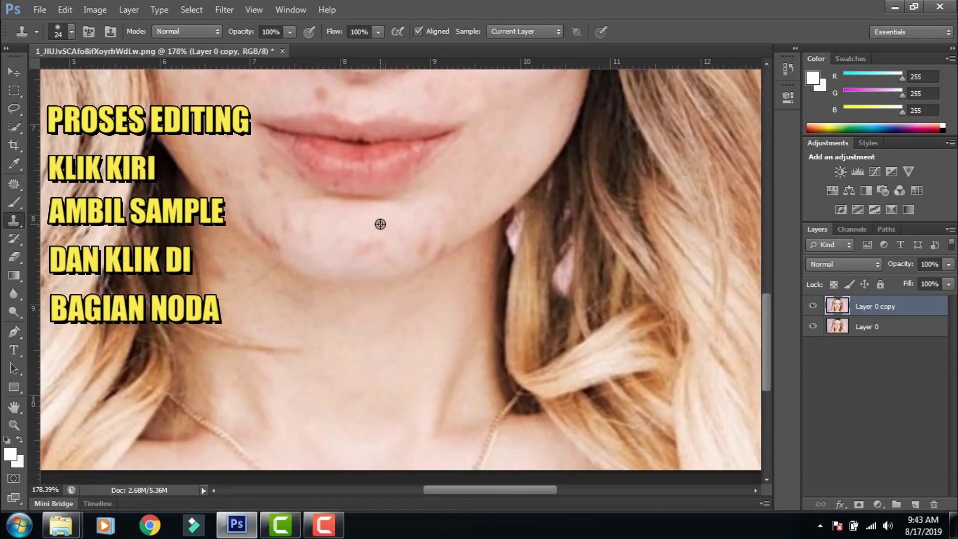
click(364, 244)
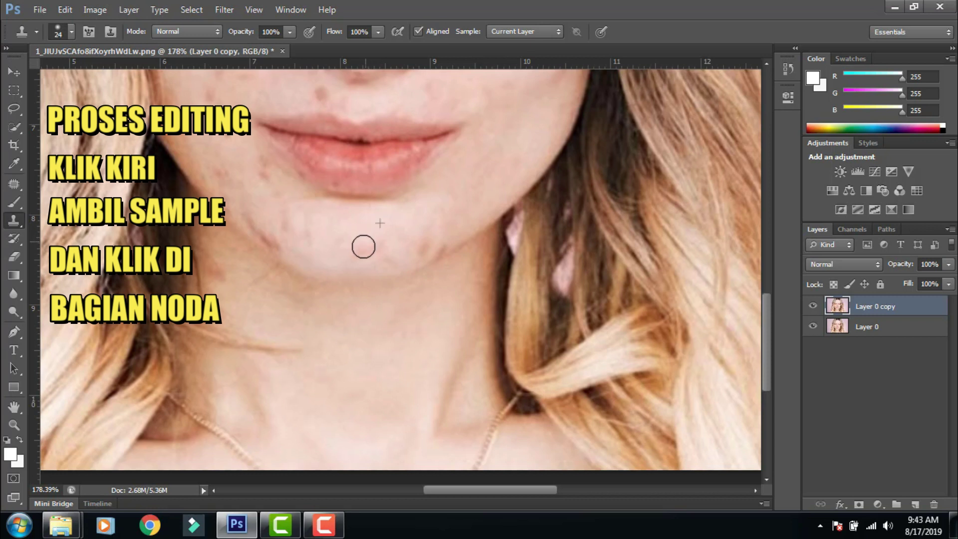
click(422, 243)
click(439, 244)
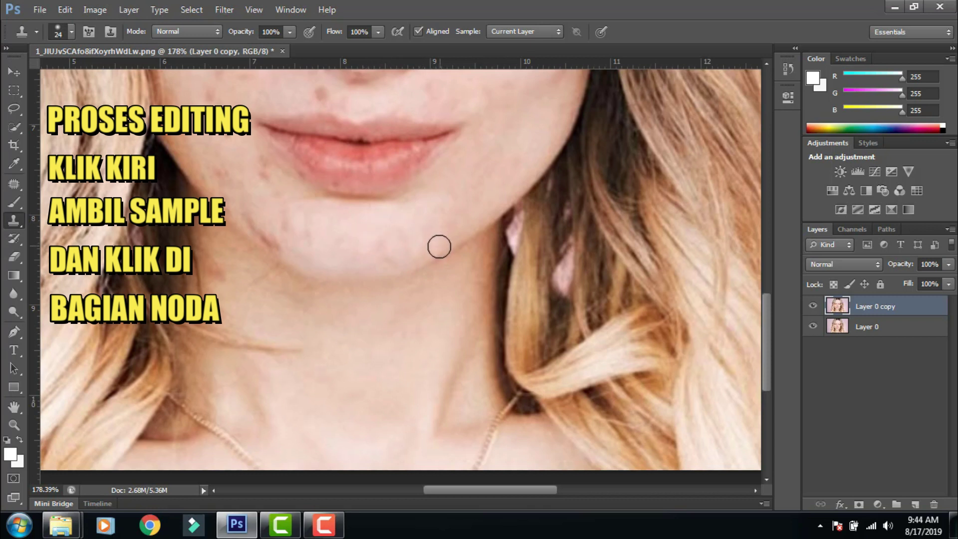
Resample nearby clean skin and cover the remaining chin blemishes
scroll(444, 262, up, 1)
scroll(444, 263, left, 2)
alt+click(418, 277)
click(405, 259)
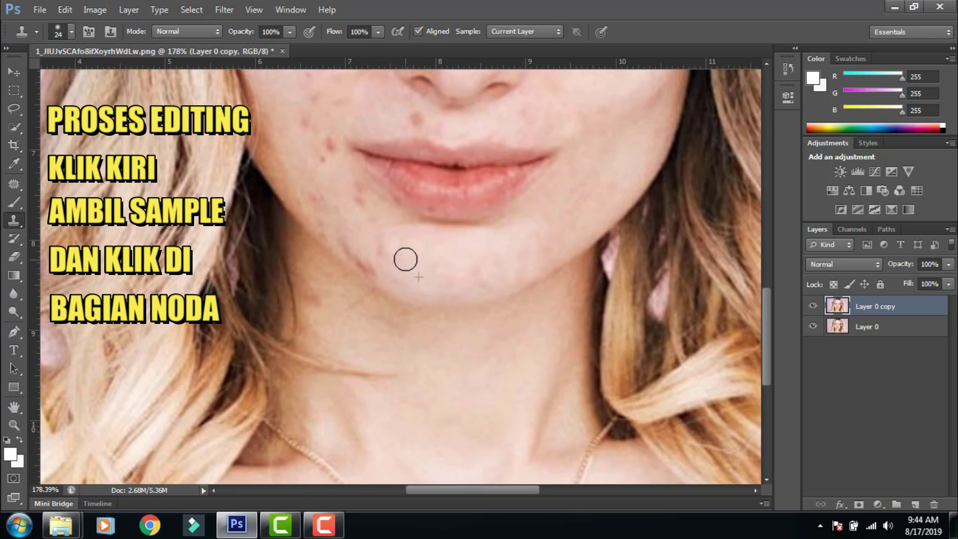
key(alt)
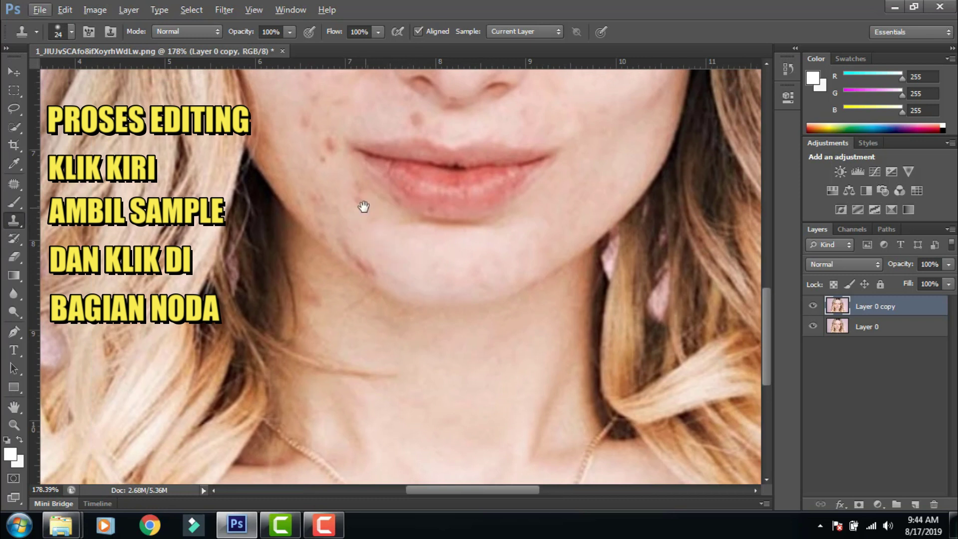
drag(363, 206, 393, 241)
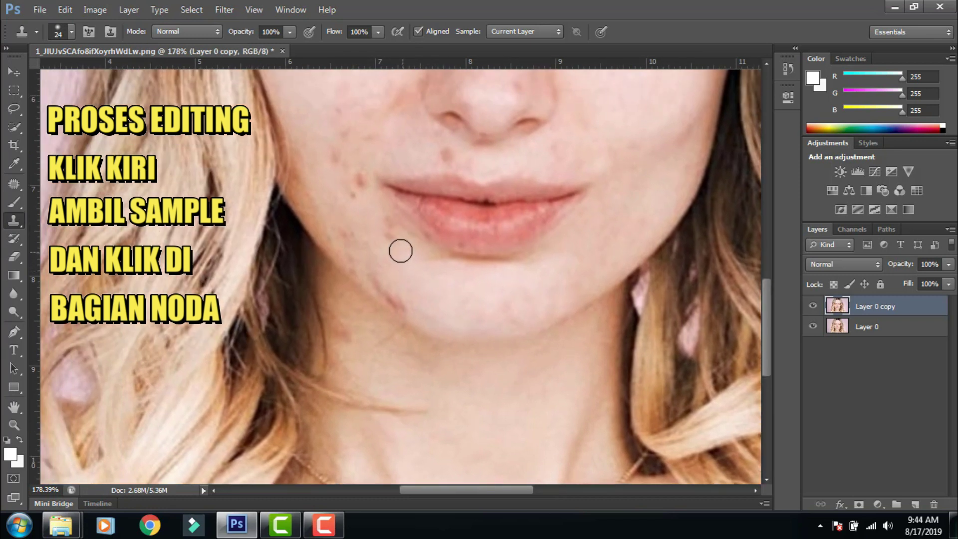
key(alt)
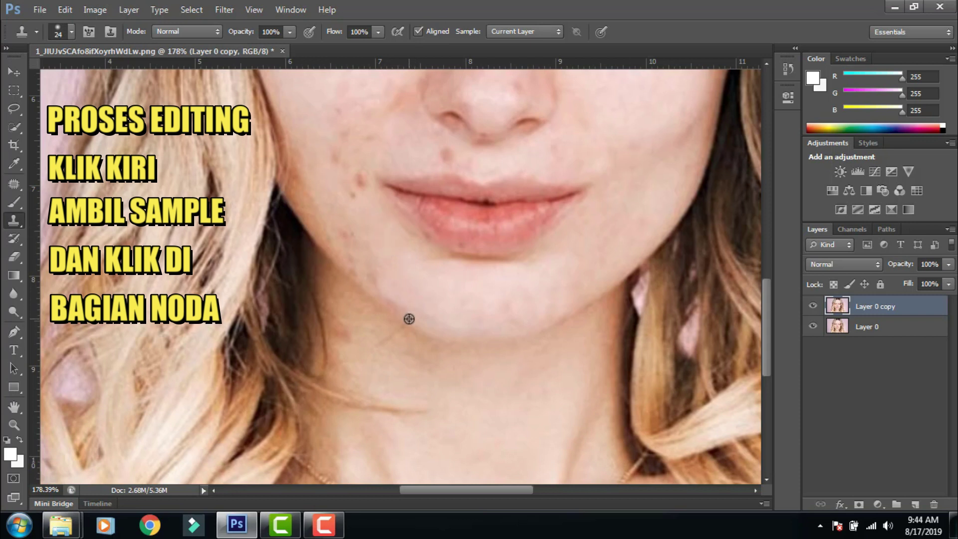
alt+click(409, 318)
key(alt)
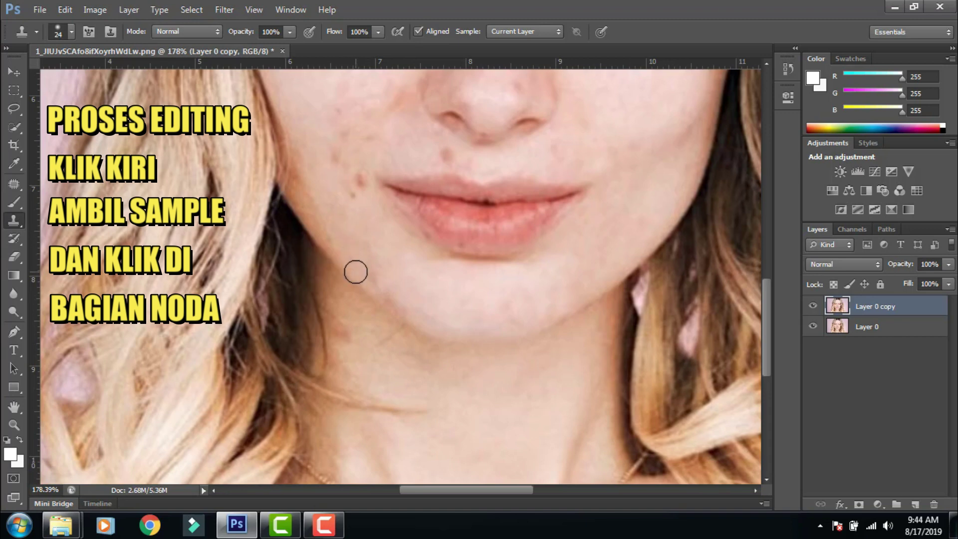
Clone away the small dark blemish and the blemish above the upper lip
drag(421, 292, 446, 338)
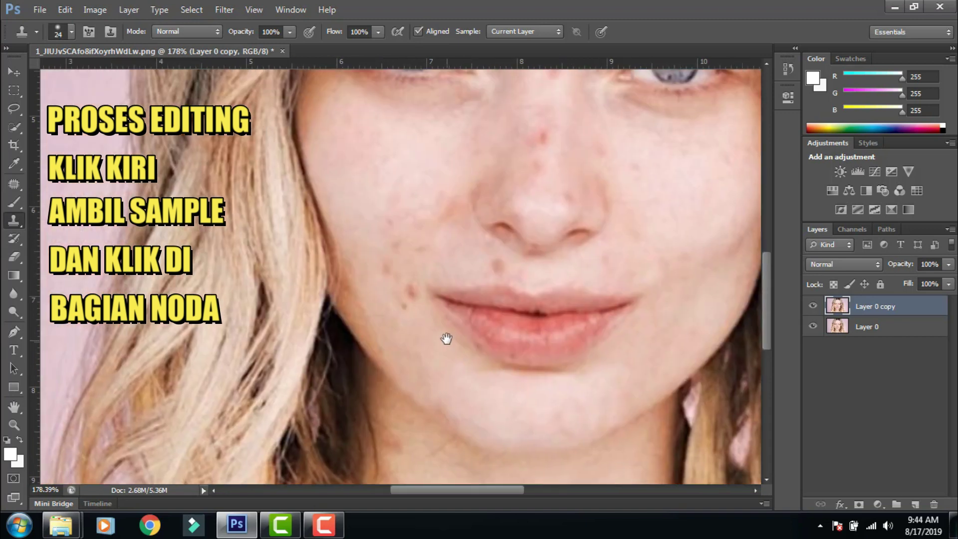
click(407, 307)
click(388, 269)
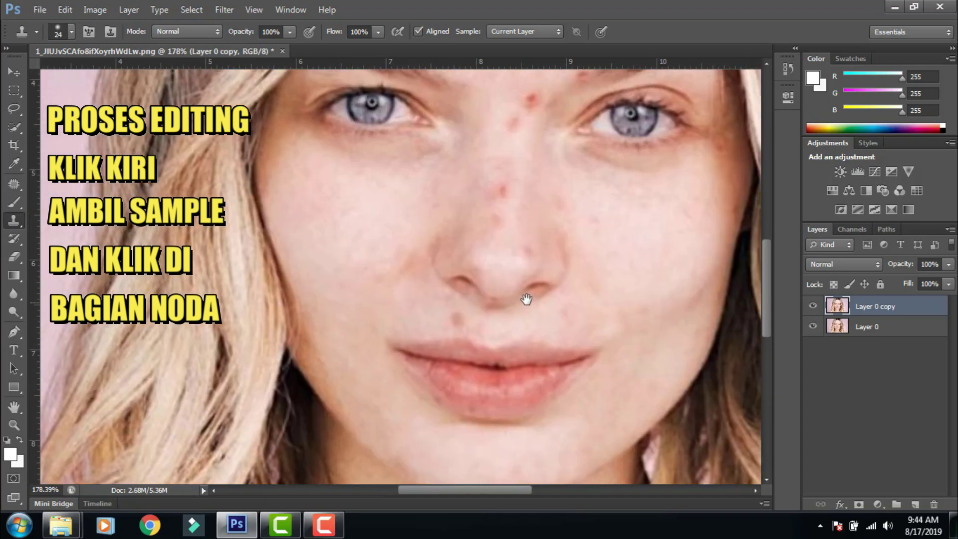
drag(562, 241, 524, 297)
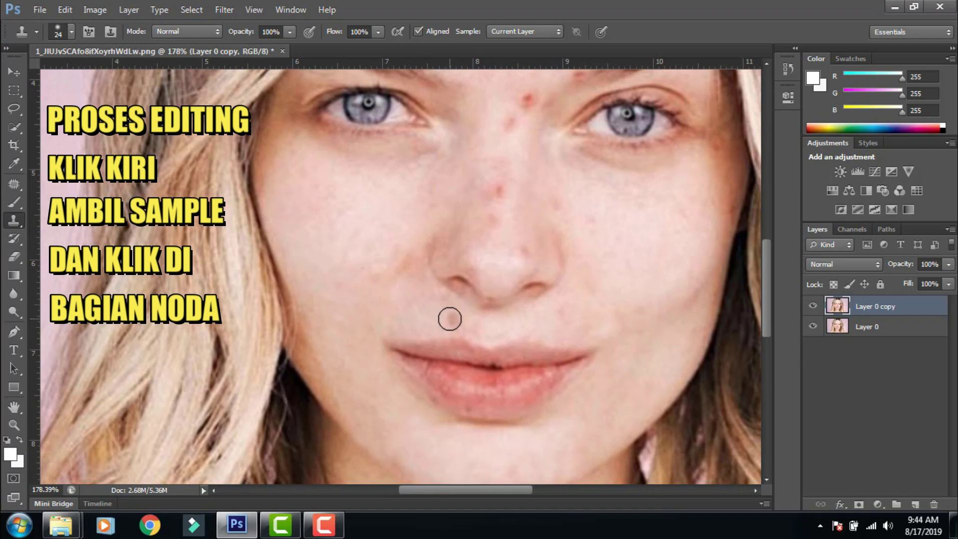
click(453, 316)
Clone away the red blemishes between the eyes and on the nose bridge
mouse_move(618, 308)
mouse_down()
mouse_move(498, 229)
mouse_move(464, 284)
mouse_up()
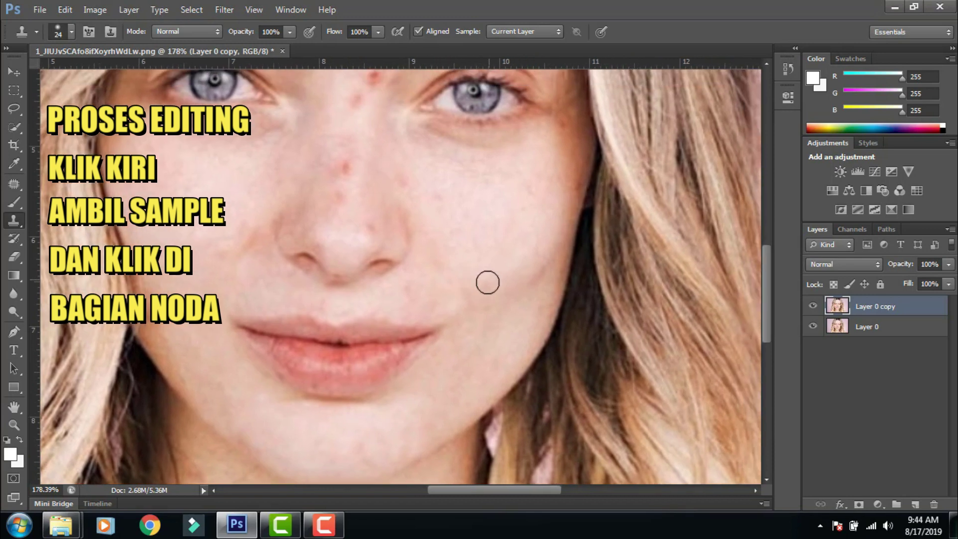
mouse_move(530, 241)
mouse_down()
mouse_move(534, 324)
mouse_move(519, 313)
mouse_up()
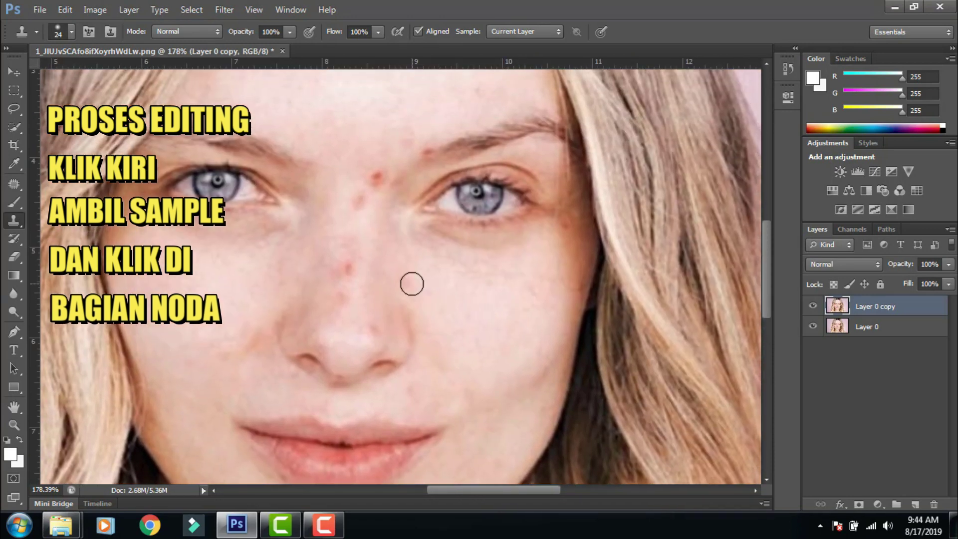
scroll(377, 244, up, 3)
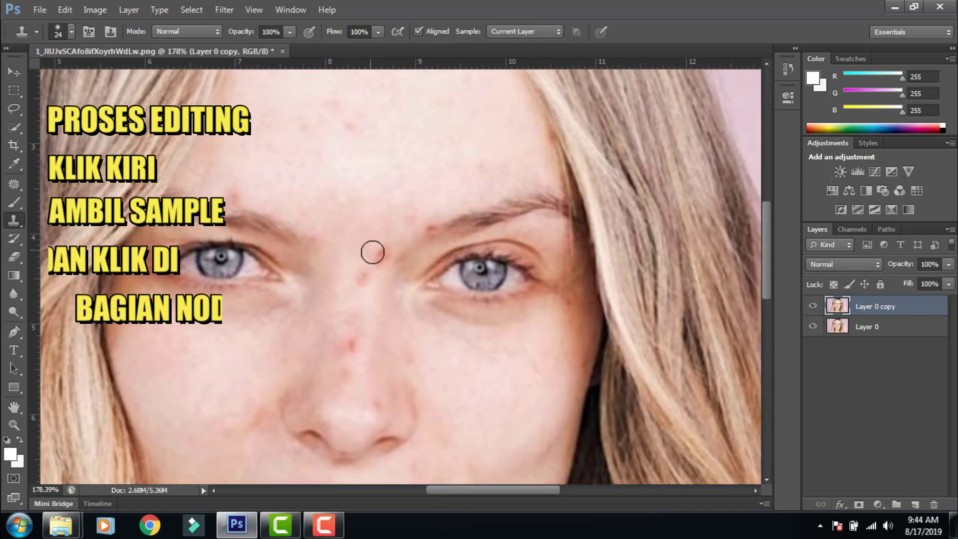
click(378, 250)
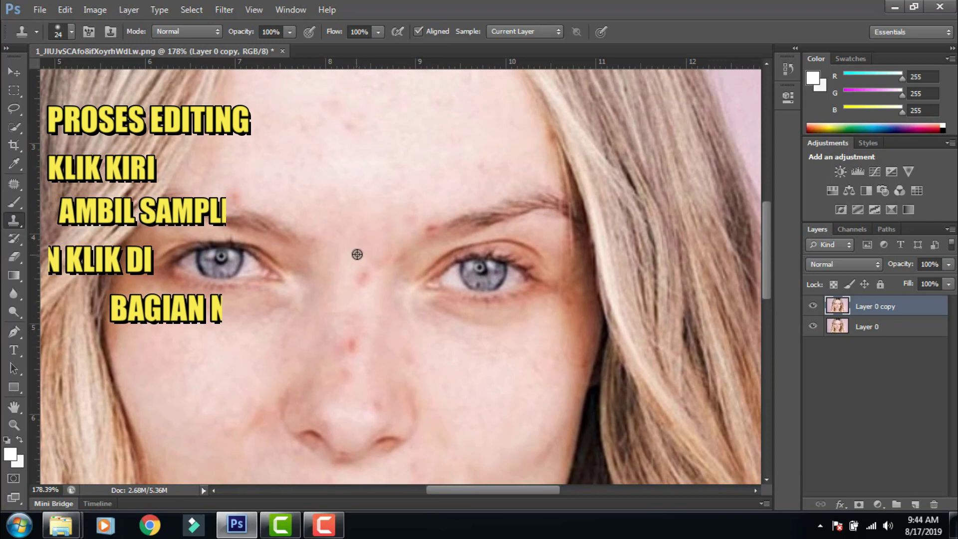
click(357, 273)
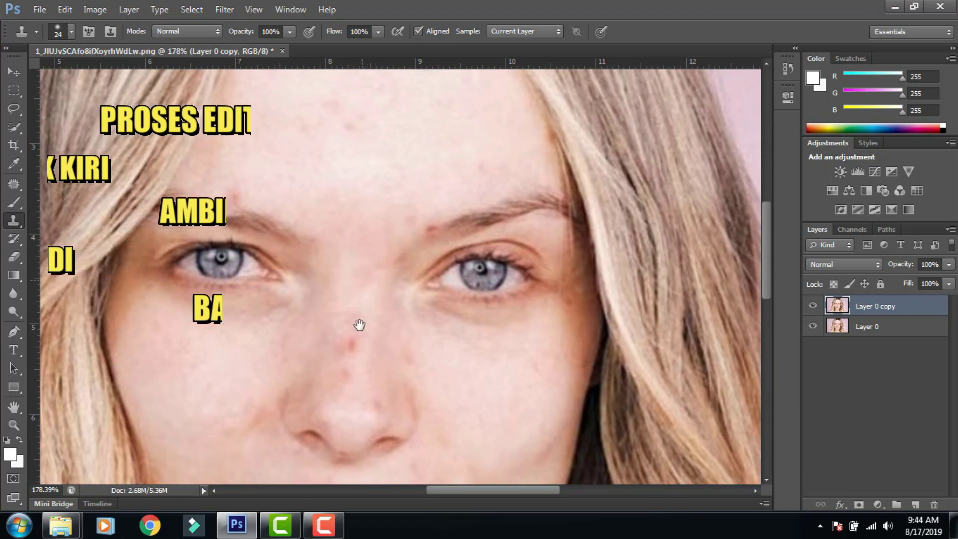
drag(359, 325, 367, 267)
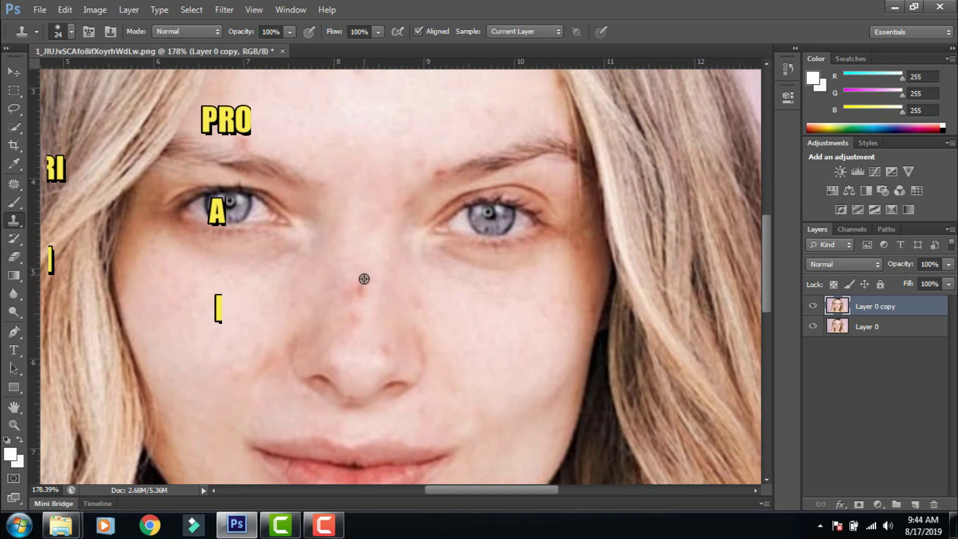
click(359, 281)
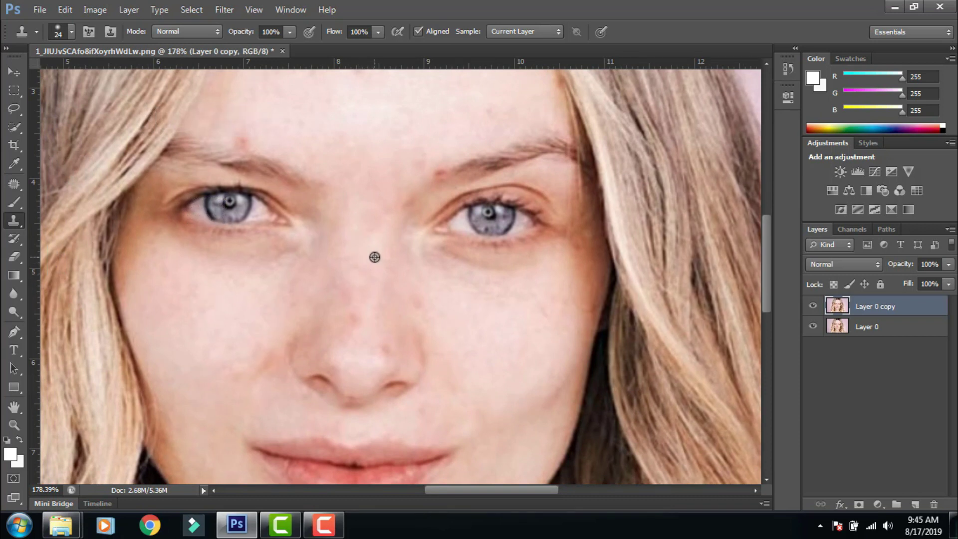
Clone out the red blemishes above and between the eyebrows, then zoom out
scroll(375, 257, down, 2)
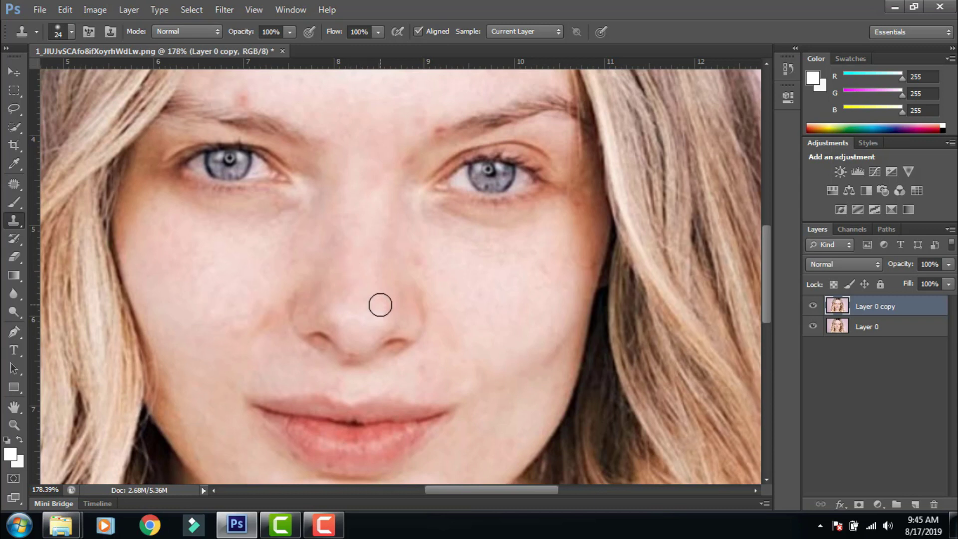
scroll(432, 250, up, 3)
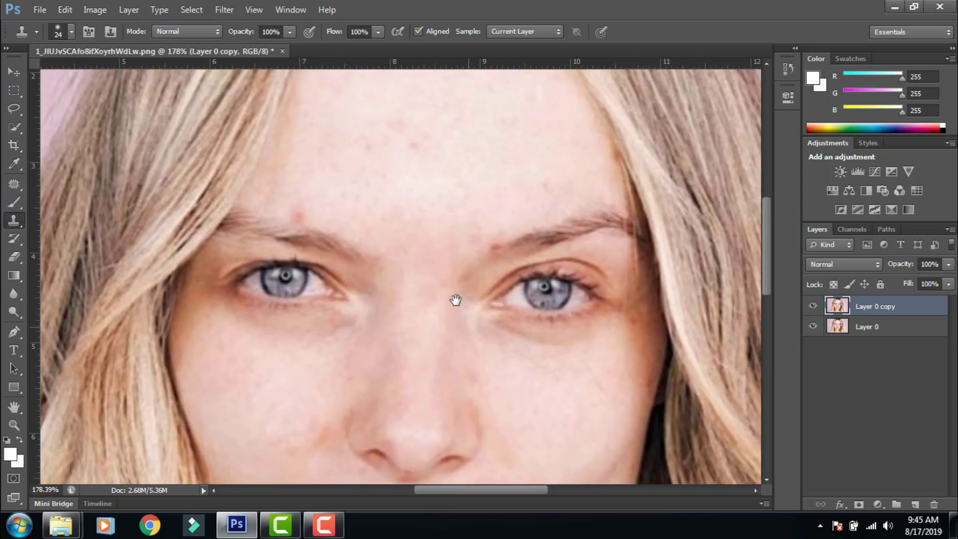
alt+click(330, 207)
click(301, 215)
scroll(376, 271, up, 3)
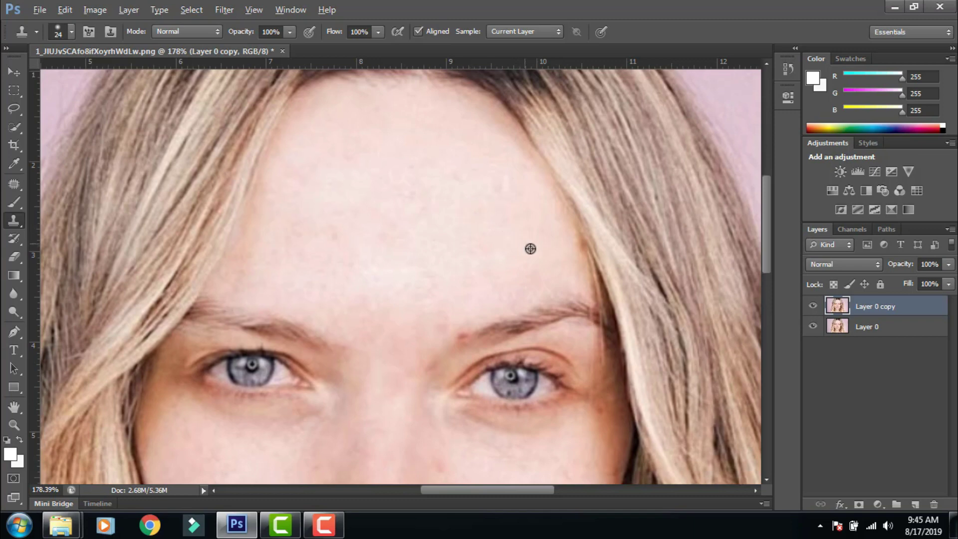
scroll(459, 283, down, 2)
scroll(452, 316, up, 5)
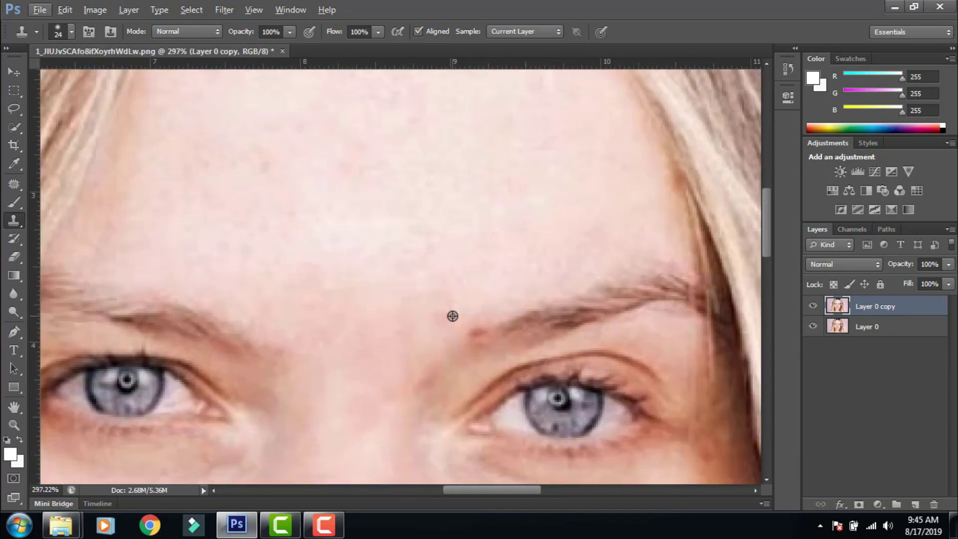
click(477, 335)
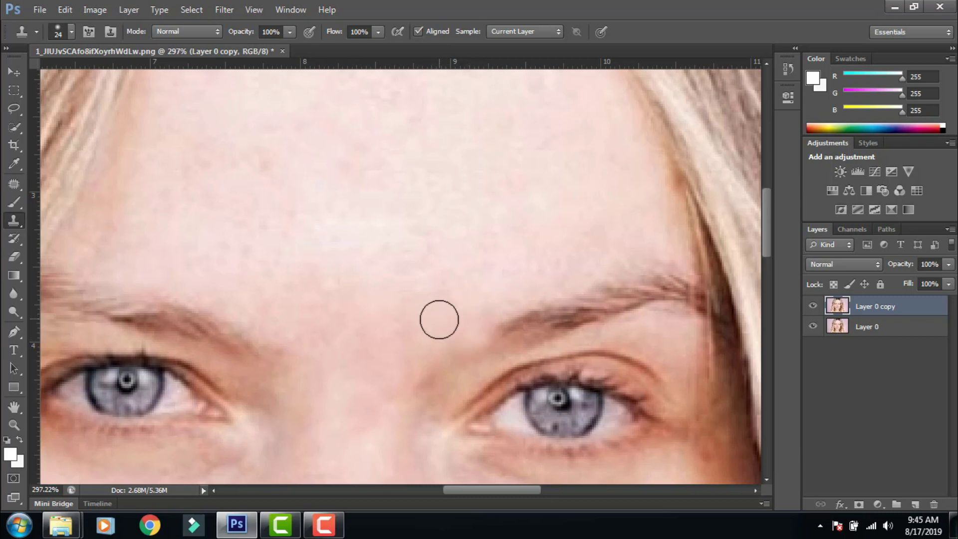
scroll(474, 302, up, 1)
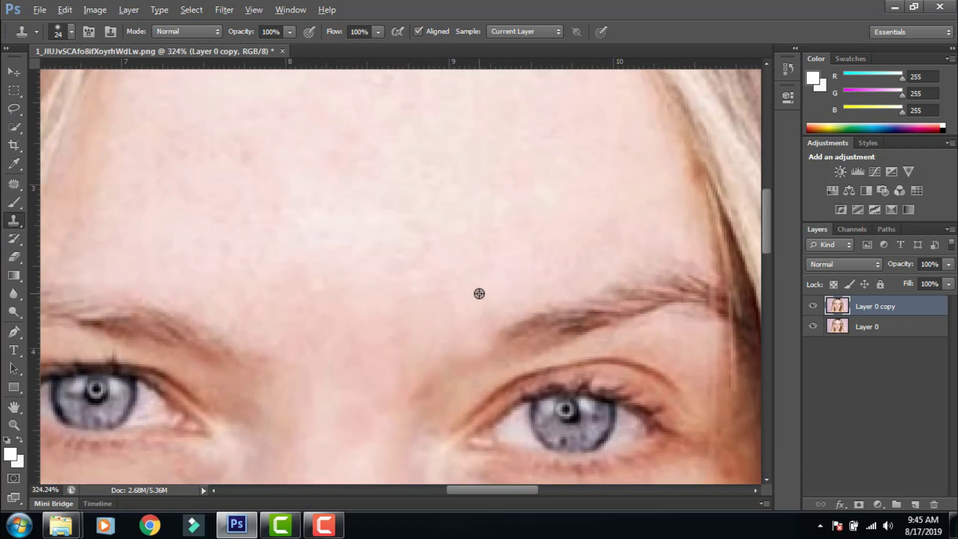
key(z)
alt+click(431, 288)
Zoom out and center the retouched face, then open the Filter menu
alt+click(430, 284)
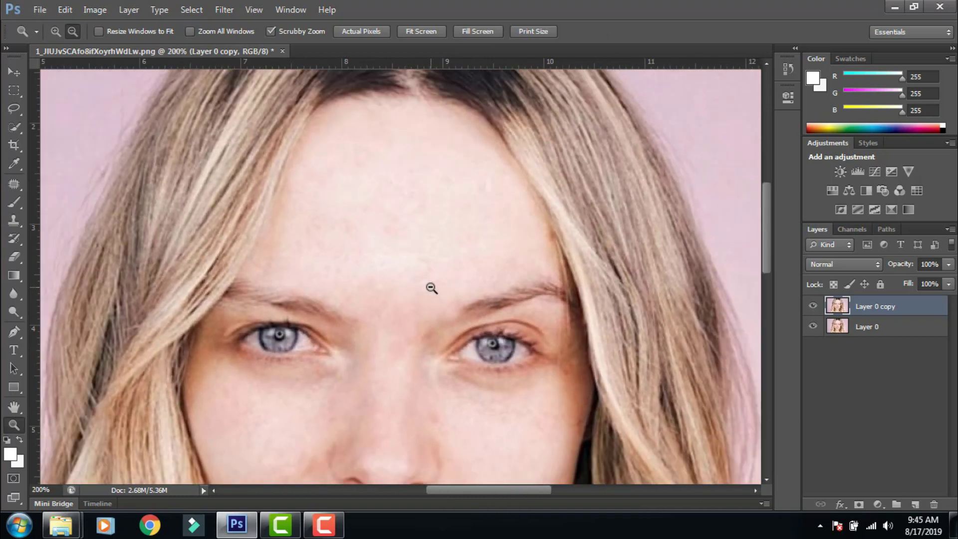
mouse_move(434, 262)
mouse_down()
mouse_move(407, 320)
mouse_move(438, 166)
mouse_up()
scroll(391, 315, up, 1)
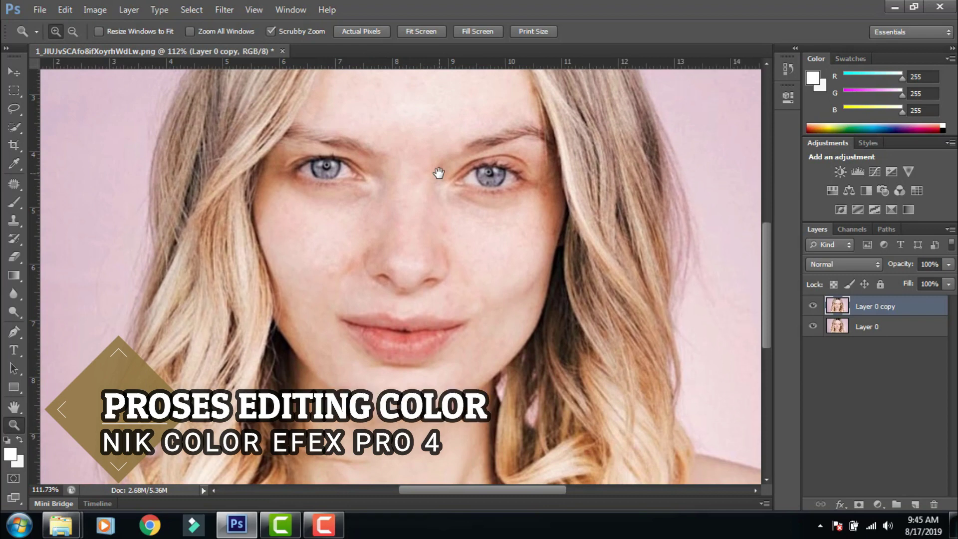
drag(426, 199, 394, 220)
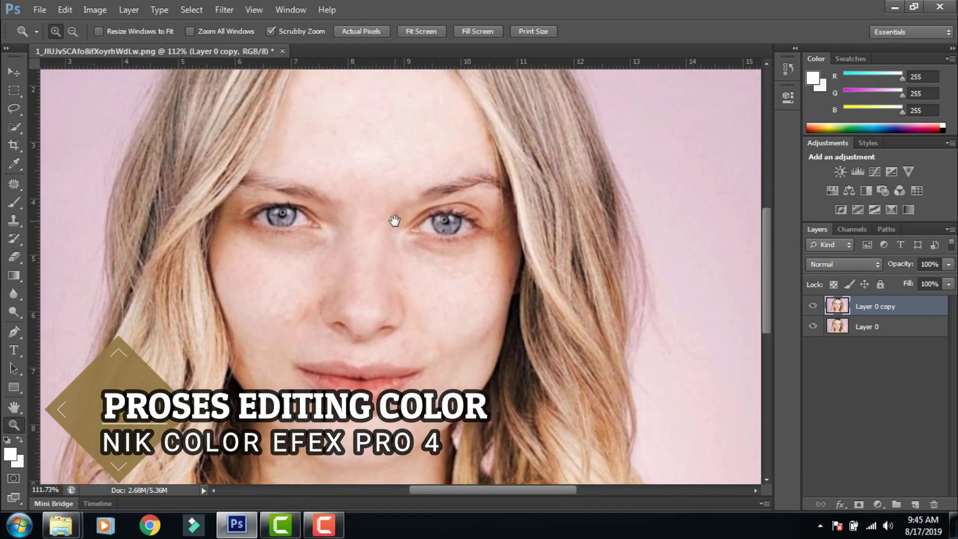
click(222, 10)
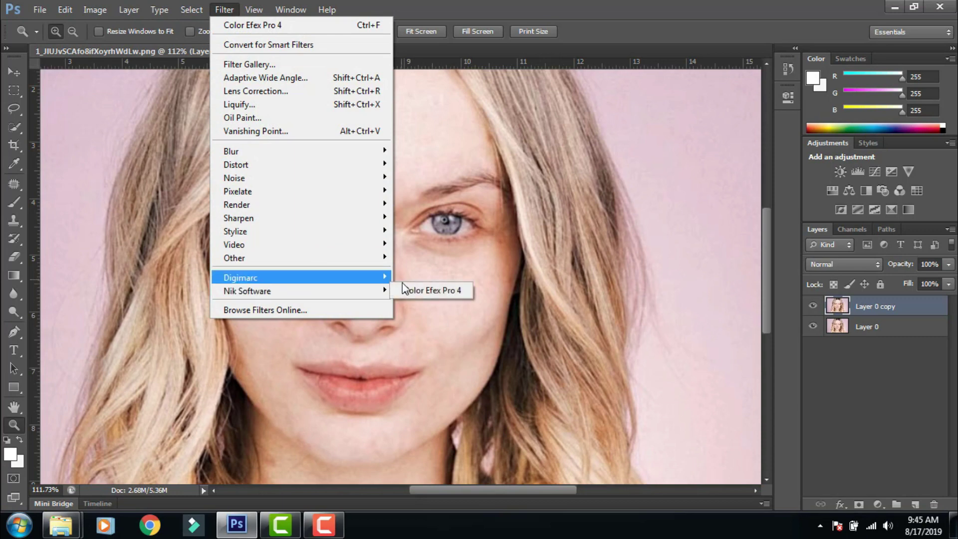
Apply Glamour Glow with Glow 10%, Saturation −23% and Glow Warmth −17%
click(444, 289)
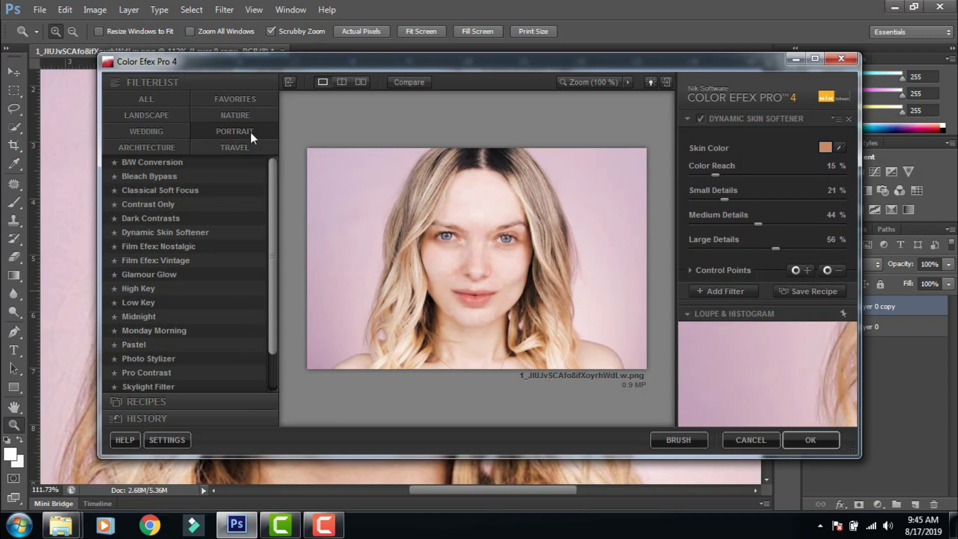
click(204, 318)
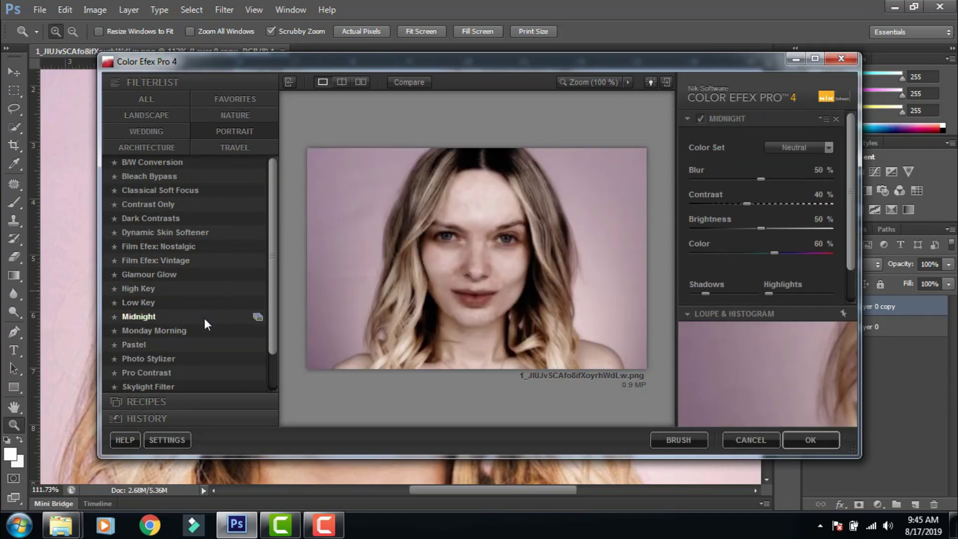
click(193, 275)
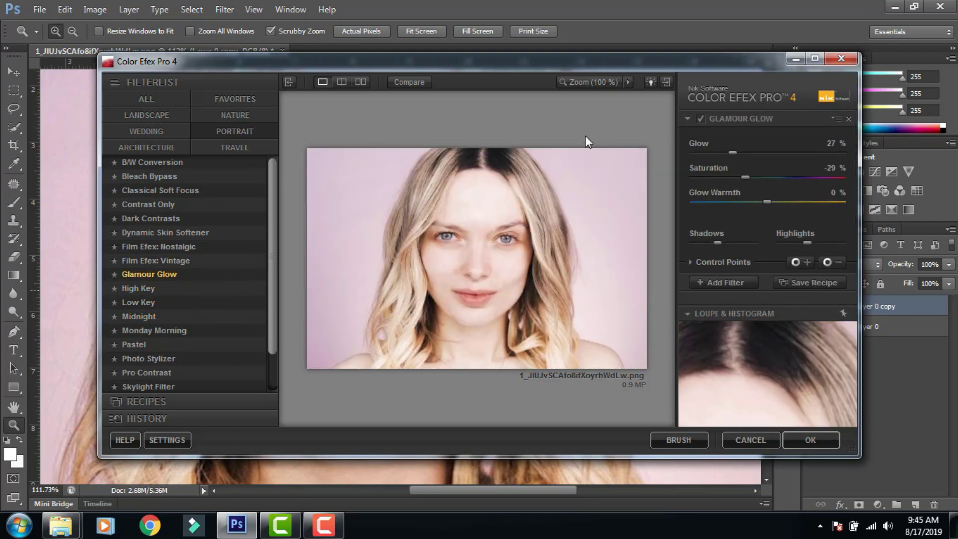
drag(731, 151, 706, 150)
drag(746, 176, 751, 175)
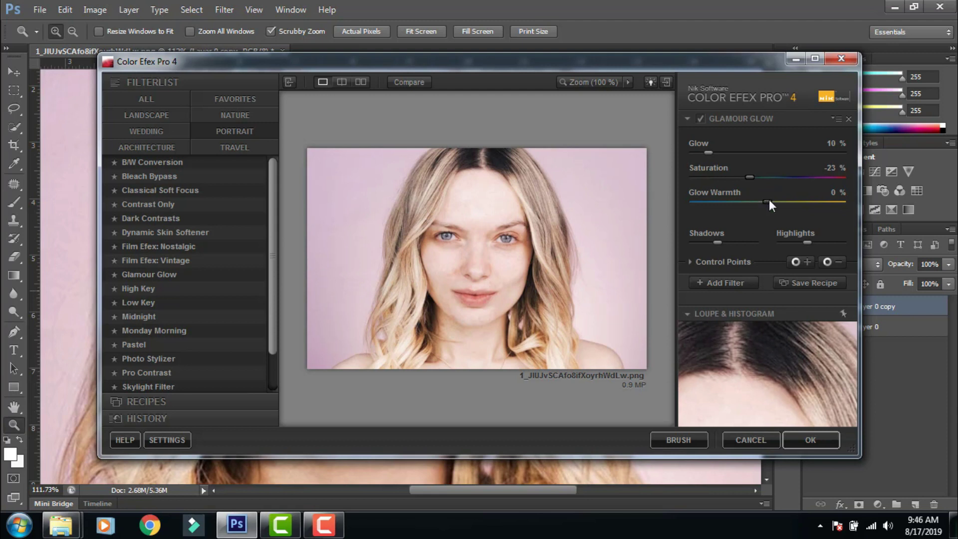
mouse_move(755, 202)
mouse_down()
mouse_move(770, 199)
mouse_move(738, 201)
mouse_move(753, 203)
mouse_up()
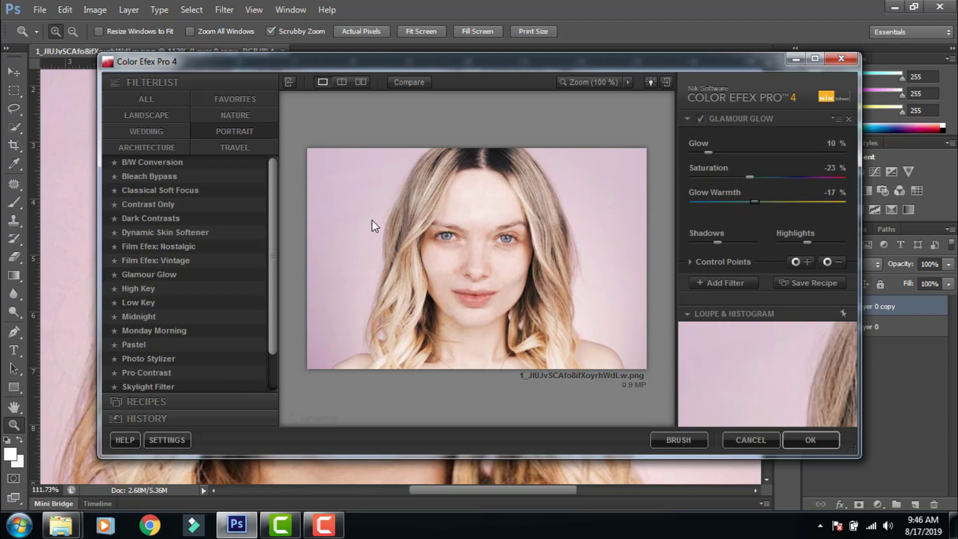
mouse_move(729, 359)
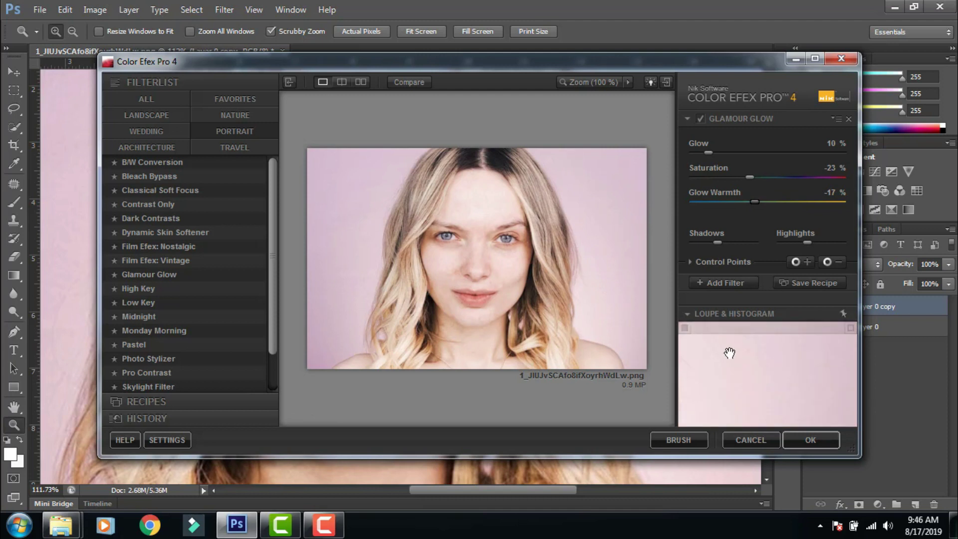
mouse_move(728, 364)
mouse_down()
mouse_move(855, 364)
mouse_move(756, 423)
mouse_up()
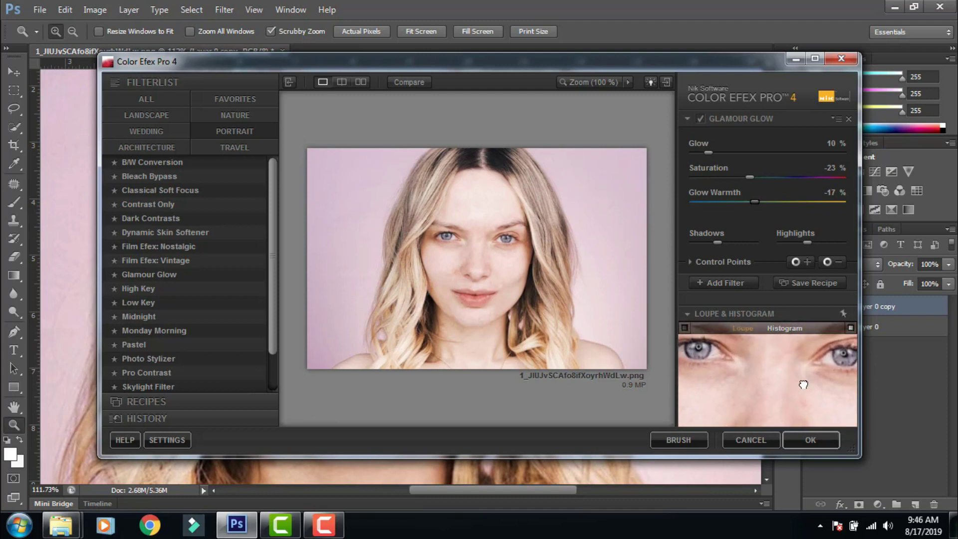
drag(757, 423, 795, 384)
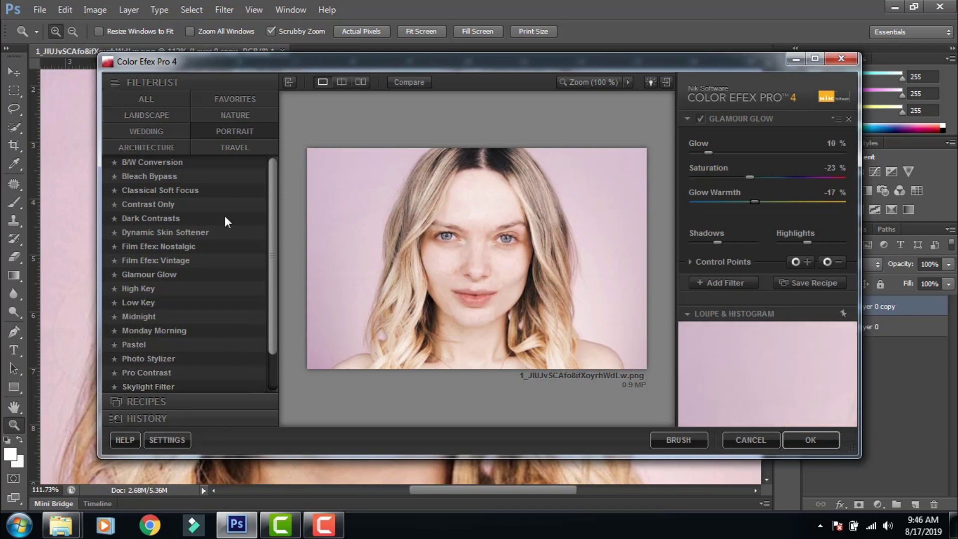
click(804, 438)
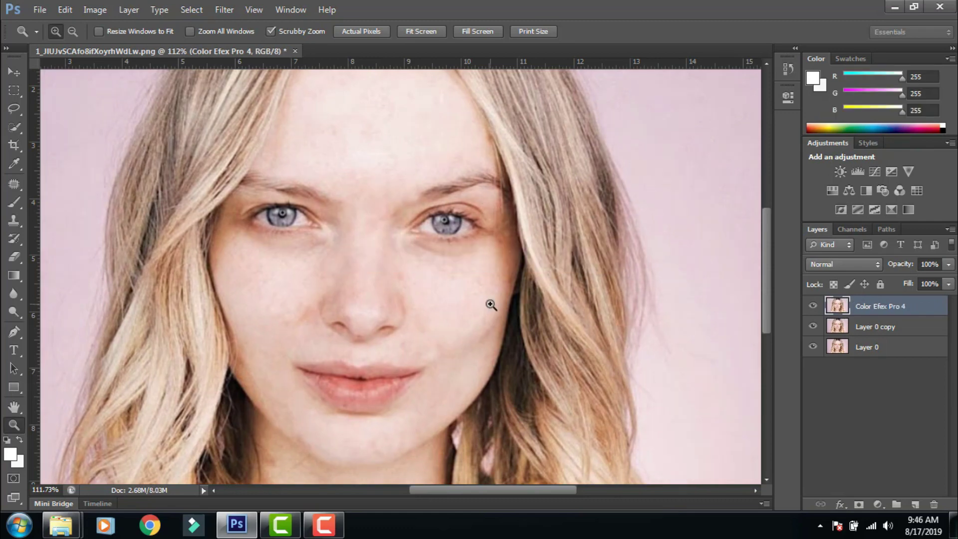
Fit the portrait and toggle the glow layer to compare, ending with it visible
alt+click(437, 294)
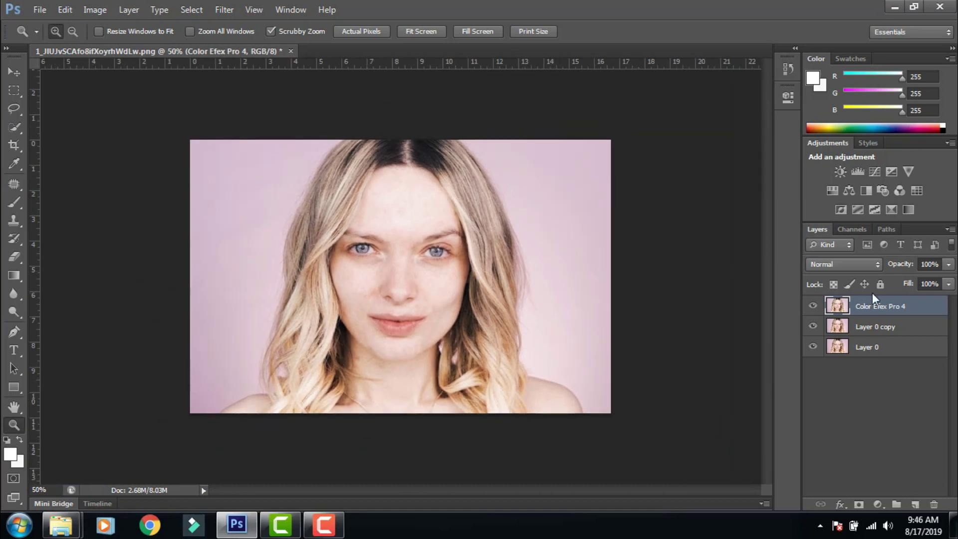
click(812, 306)
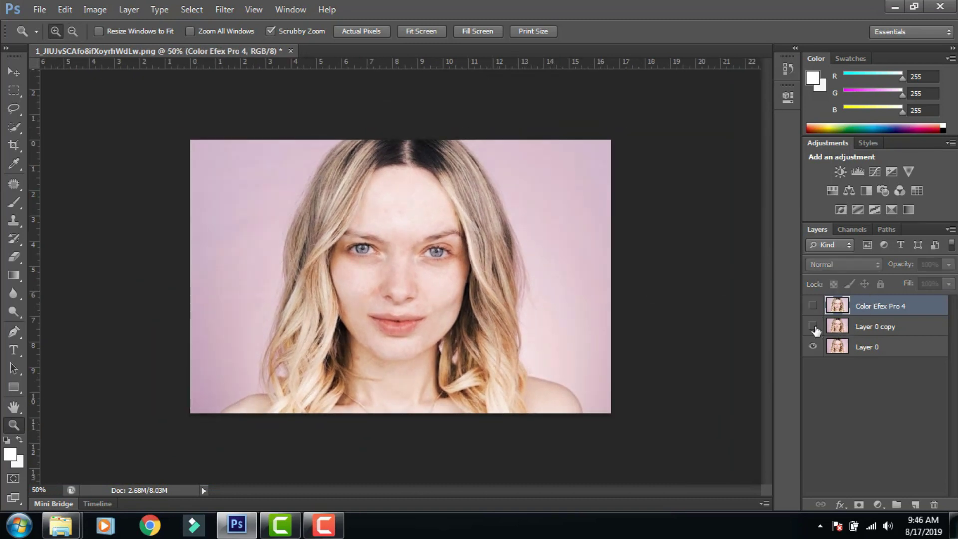
click(813, 306)
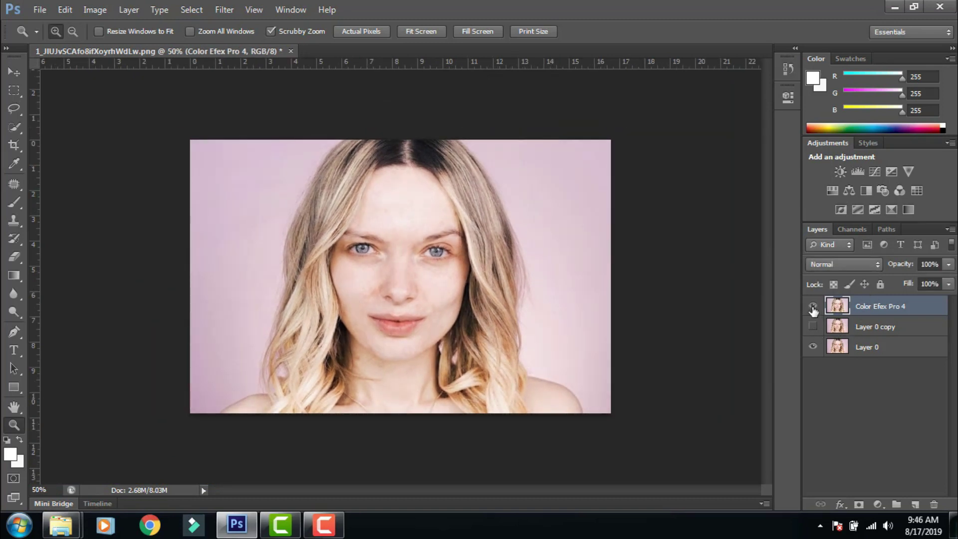
click(813, 305)
click(812, 306)
click(812, 306)
click(812, 305)
click(813, 306)
click(813, 306)
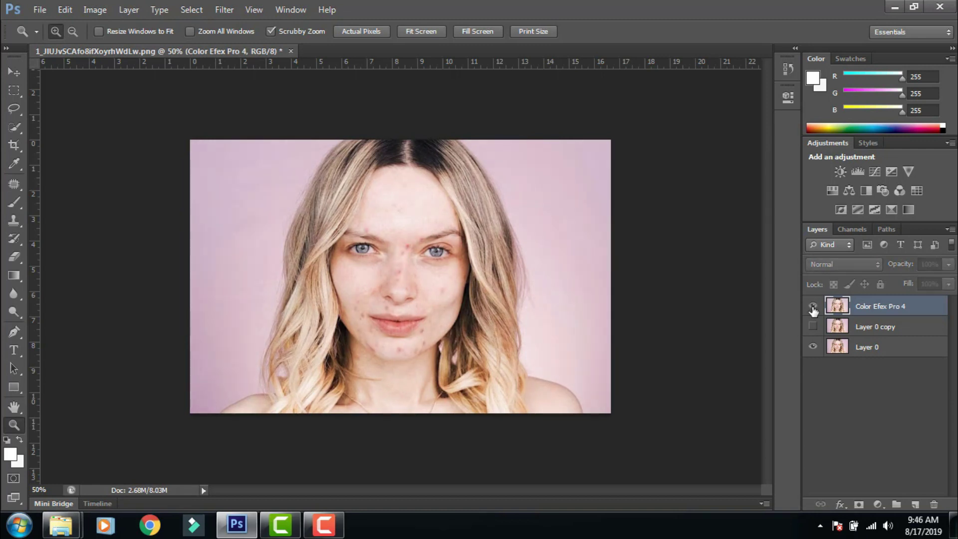
click(813, 306)
click(812, 306)
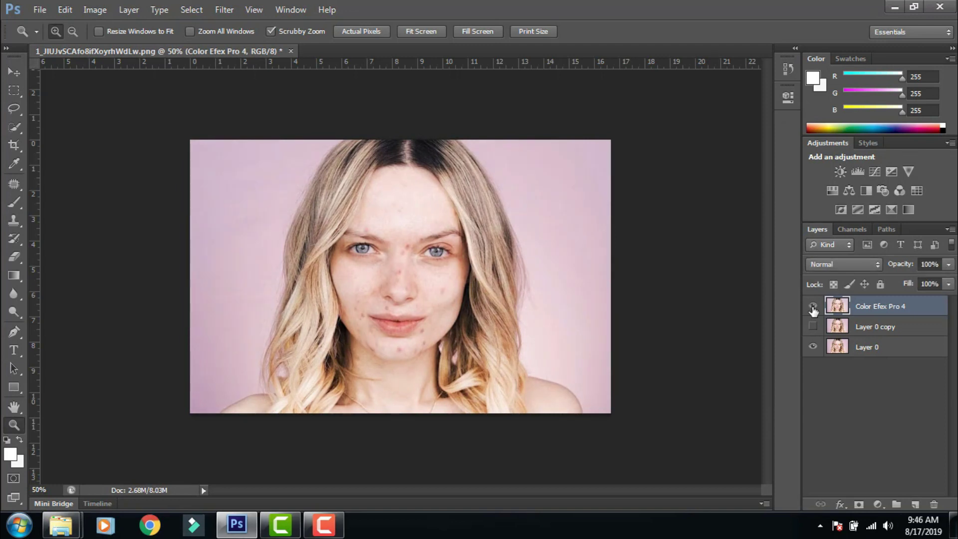
click(812, 306)
click(812, 305)
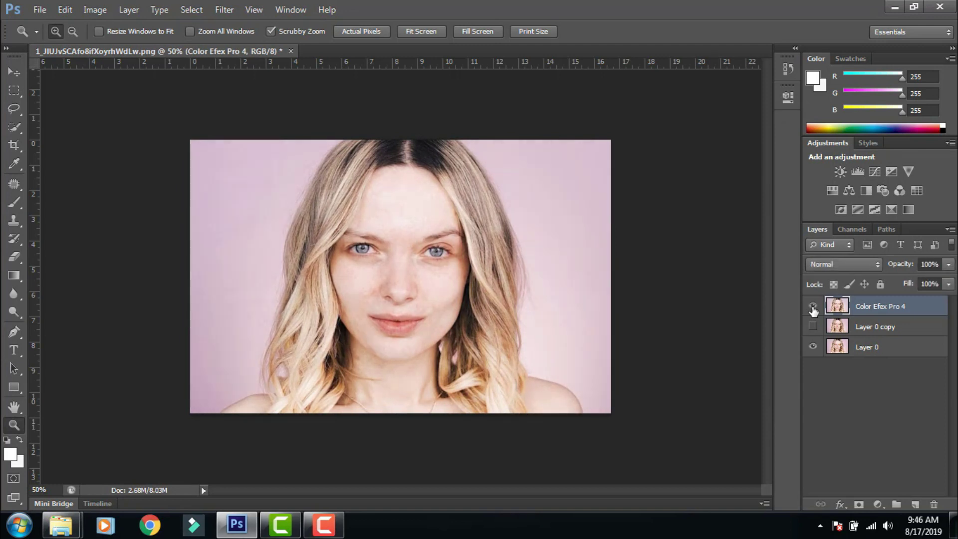
click(813, 306)
click(813, 306)
Flatten the Color Efex Pro 4 glow layer and all others into one locked Background layer
right_click(884, 307)
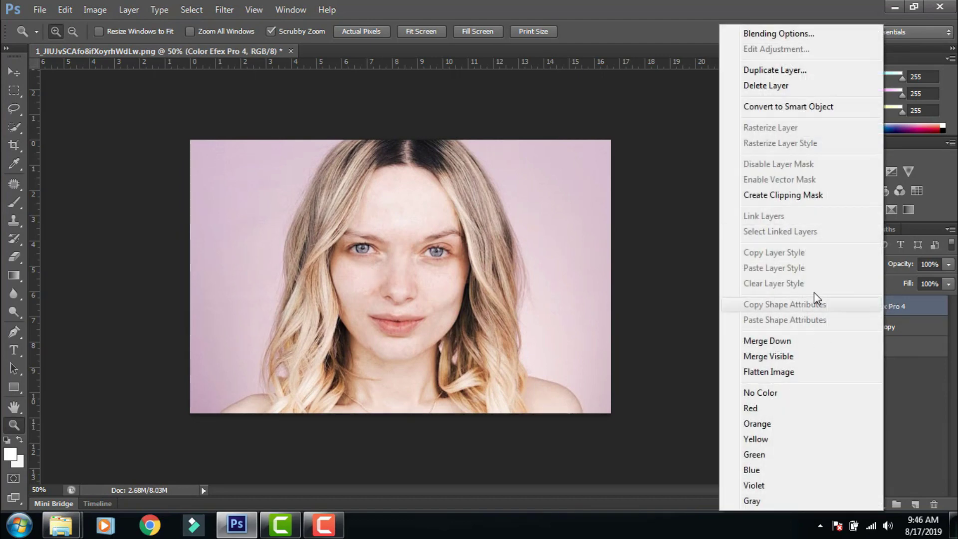
click(911, 395)
right_click(896, 317)
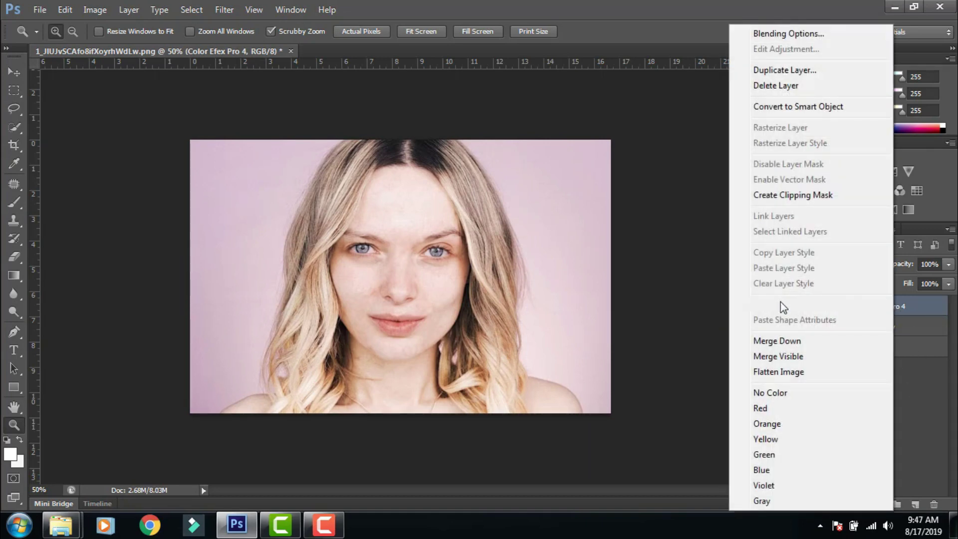
click(784, 376)
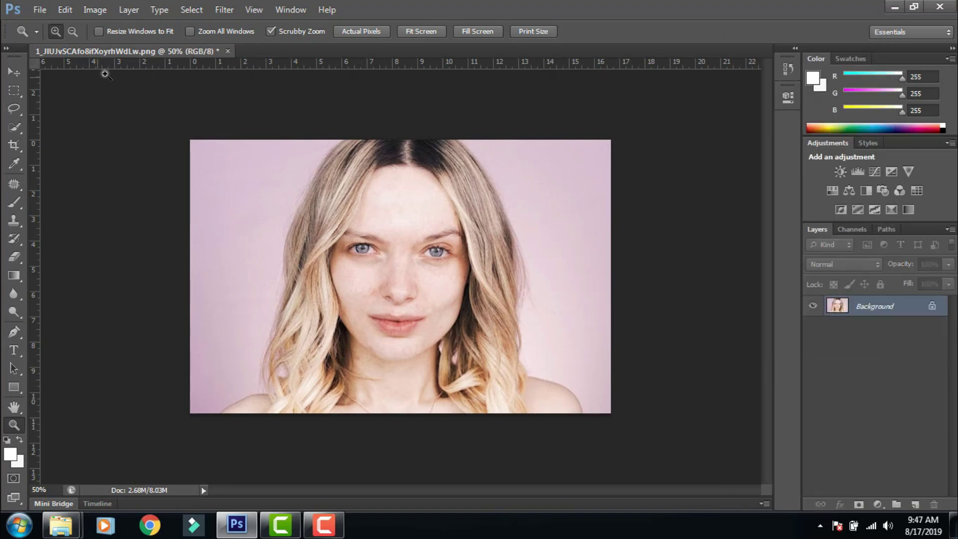
Save a copy as JPEG named 'finish' in the smot folder at quality 12
click(39, 9)
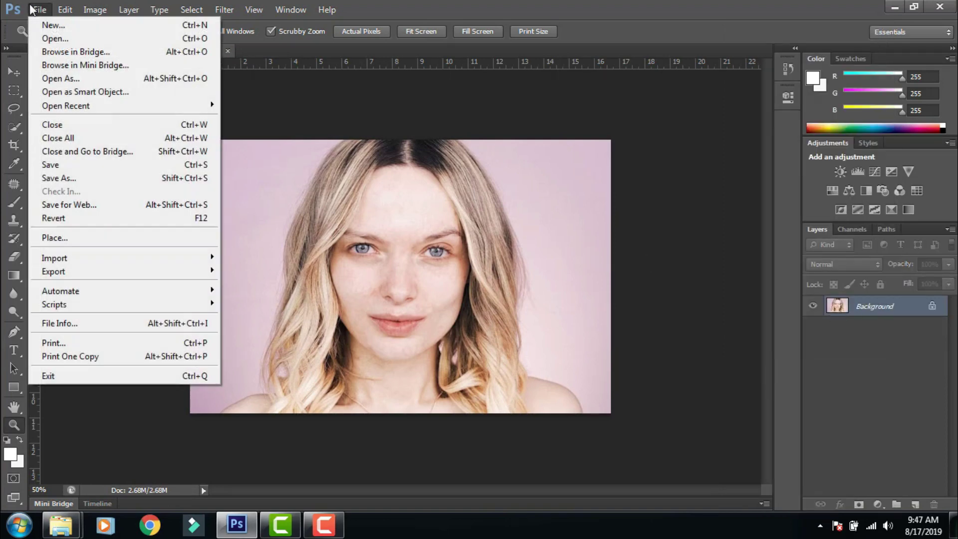
click(171, 183)
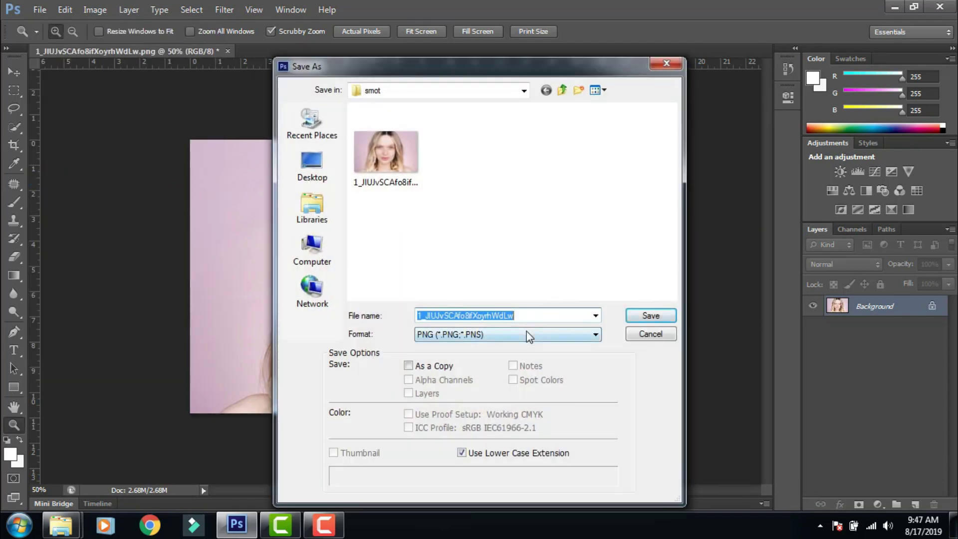
click(528, 337)
click(504, 424)
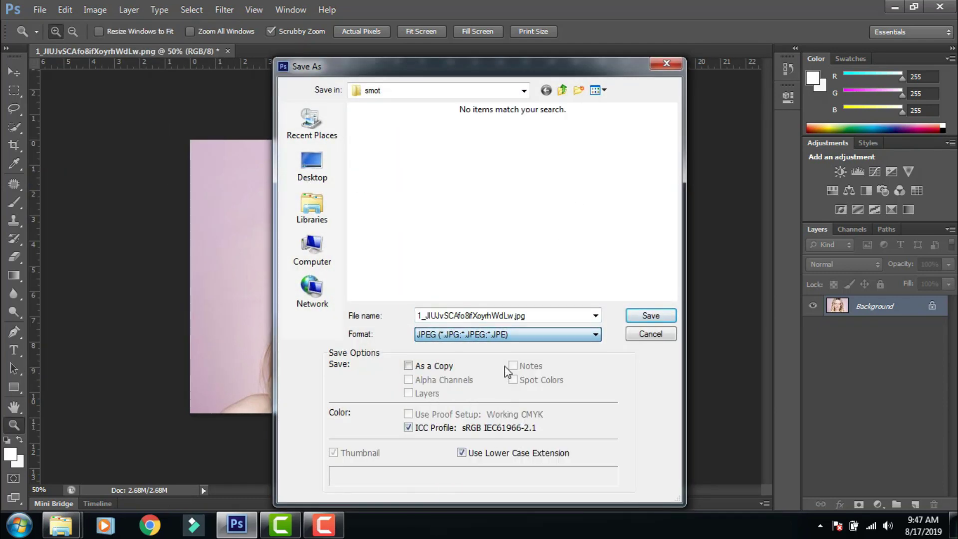
double_click(496, 314)
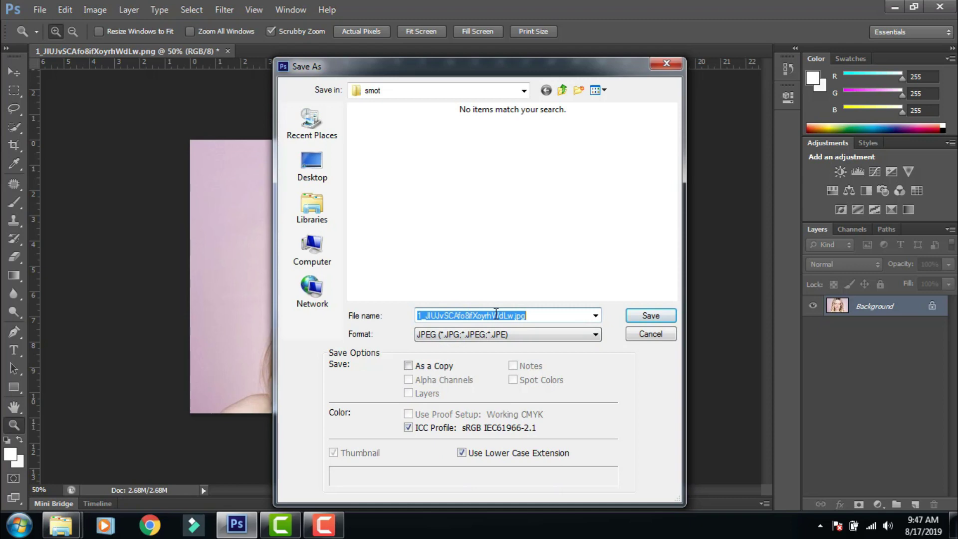
text(finish)
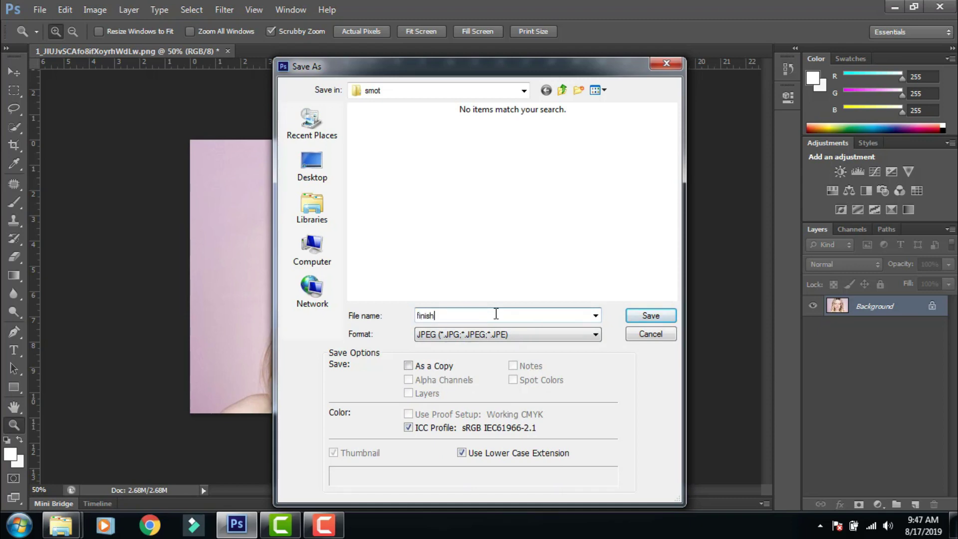
click(641, 316)
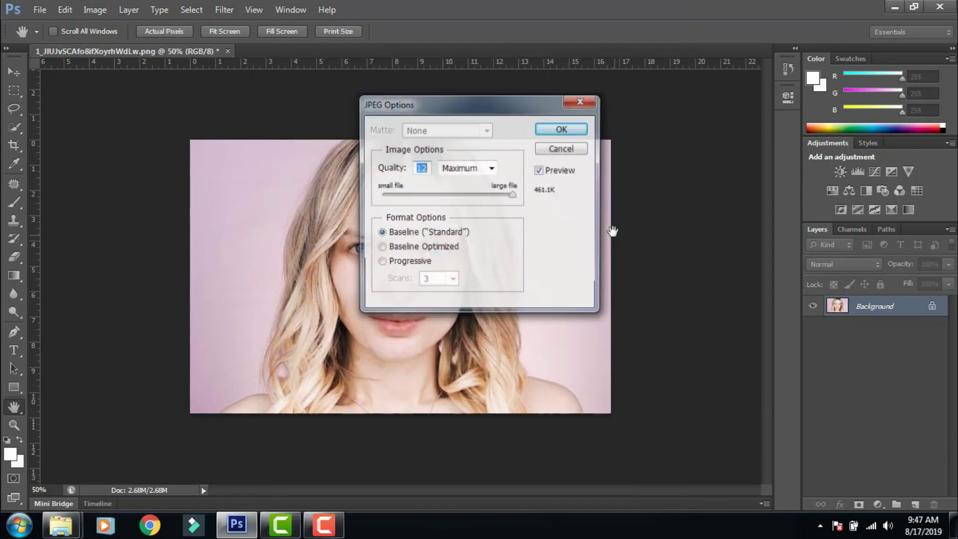
click(562, 134)
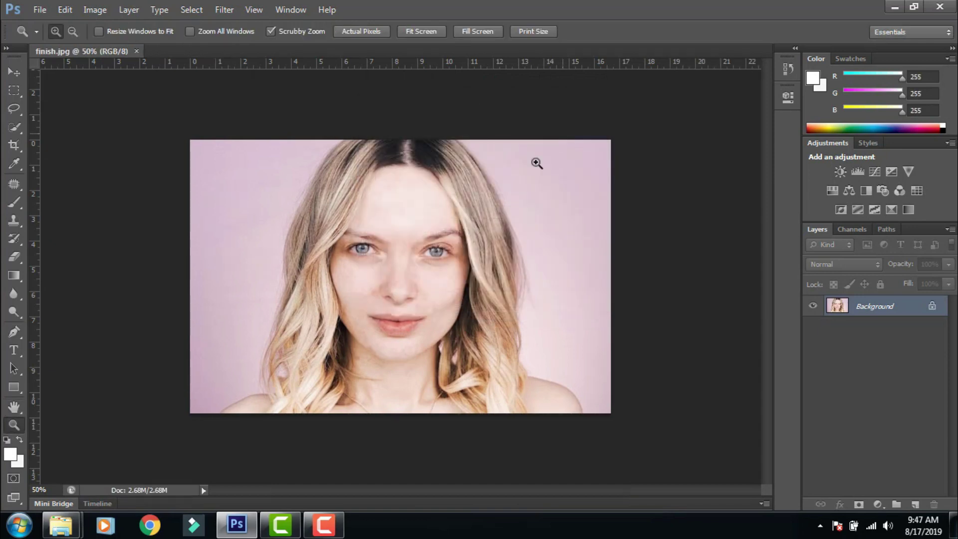
mouse_move(61, 525)
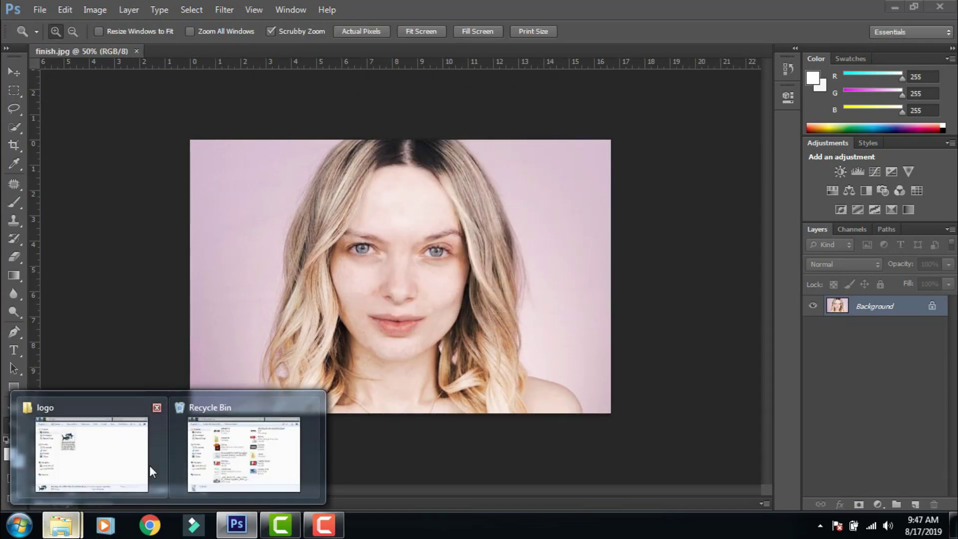
Open the smot folder on the Desktop in a maximized Explorer window
click(285, 456)
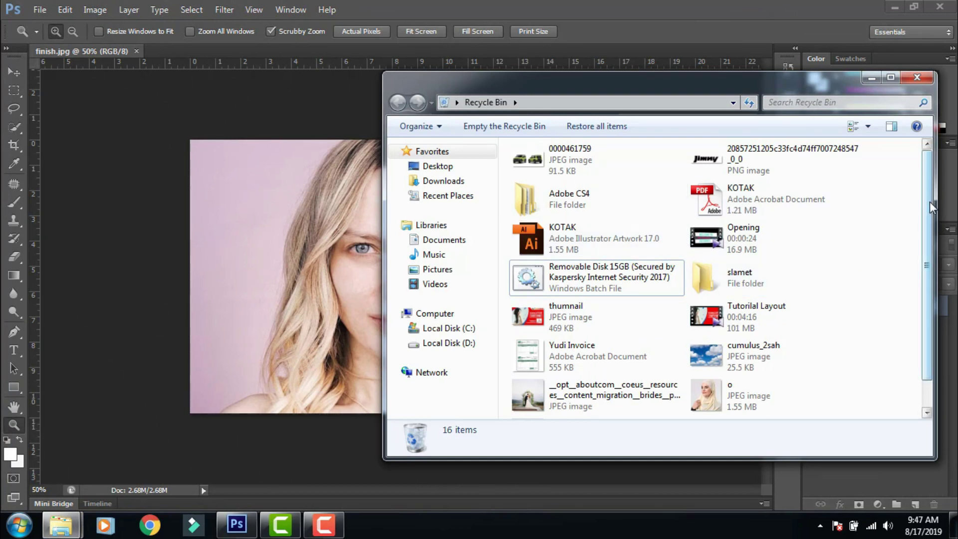
scroll(929, 205, down, 3)
scroll(940, 239, up, 3)
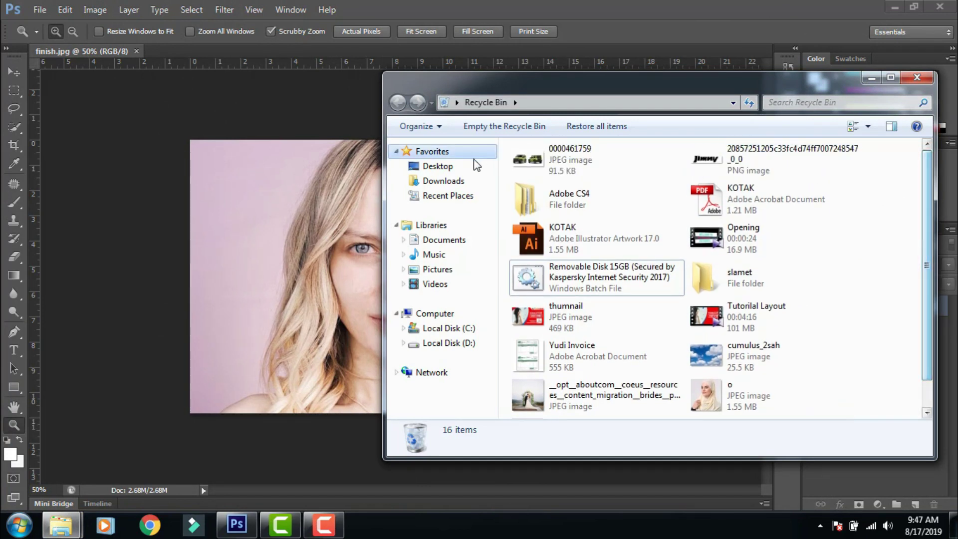
click(437, 166)
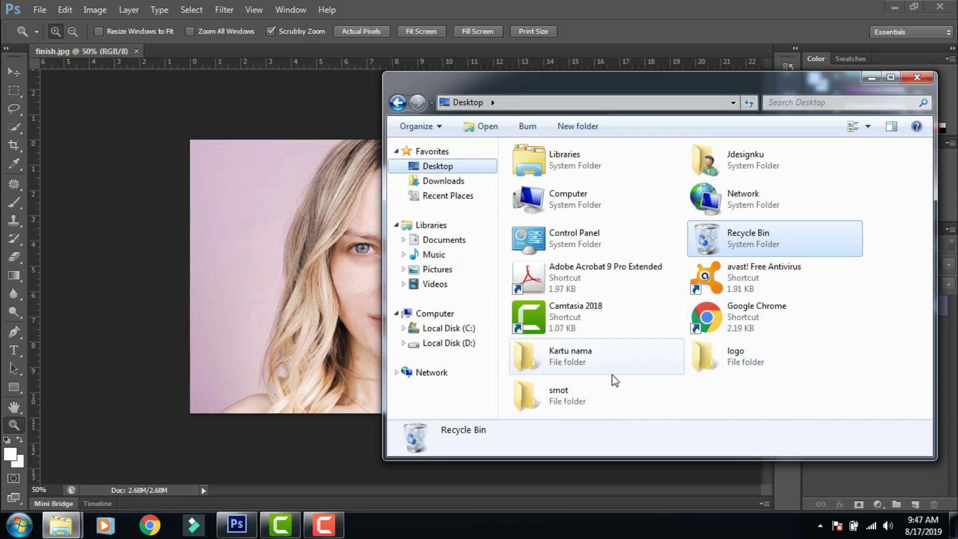
double_click(589, 397)
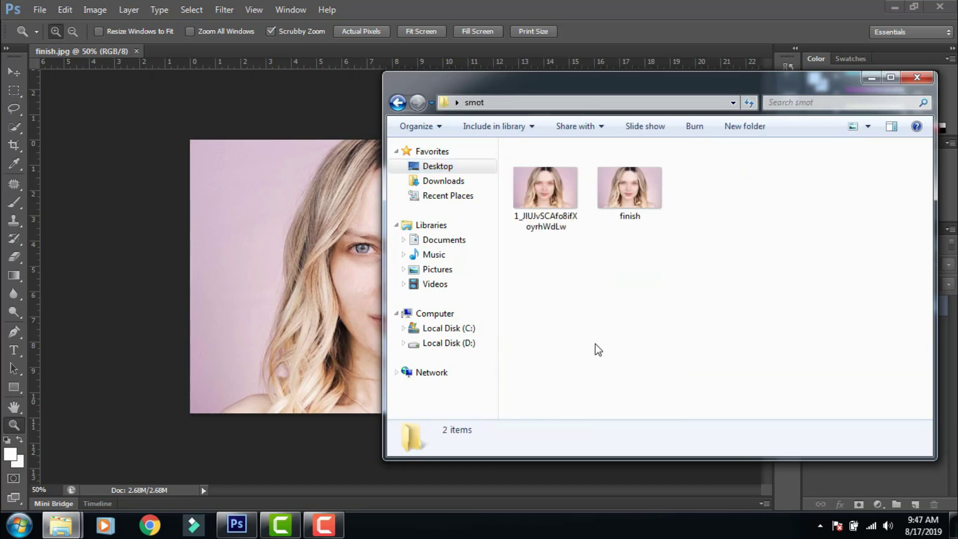
click(890, 77)
View the original portrait in Photo Viewer, flipping back and forth with the retouched finish image
double_click(142, 127)
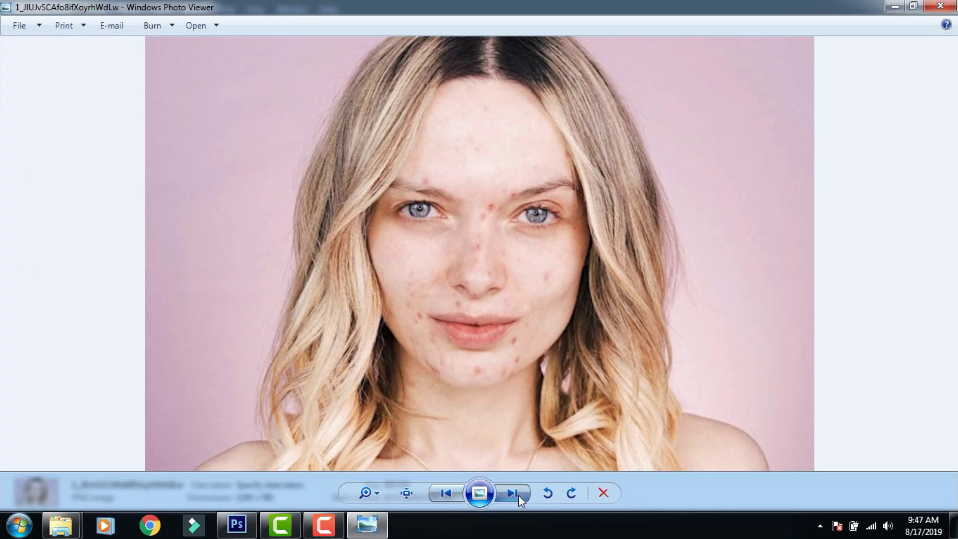
click(519, 495)
click(448, 492)
click(508, 492)
click(447, 492)
click(519, 496)
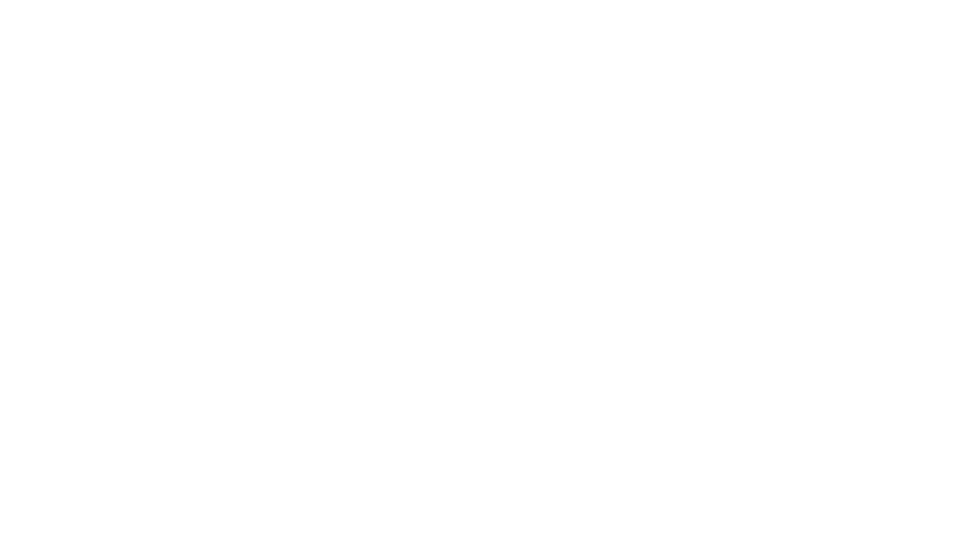